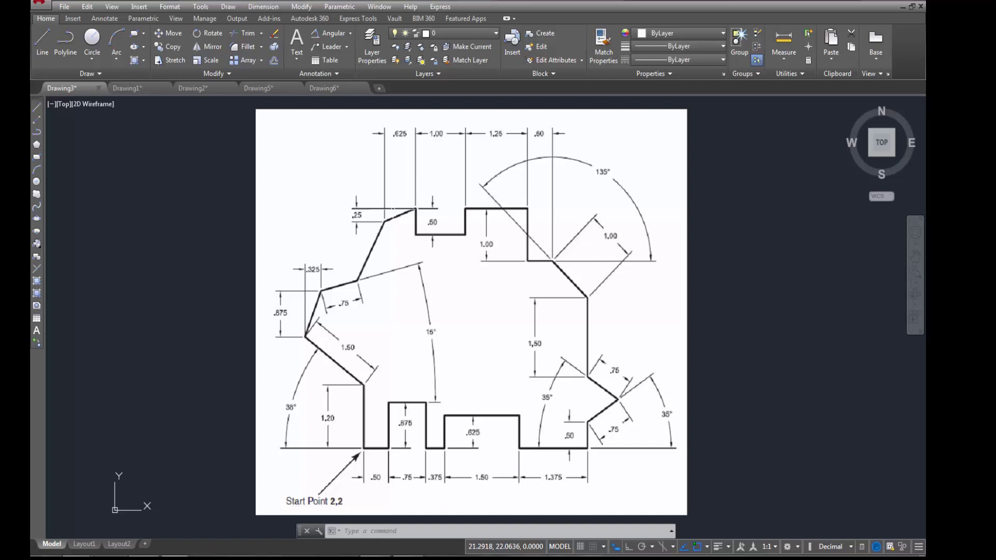
# - Select the reference image, then cancel the selection to clear its grips
pyautogui.click(388, 219)
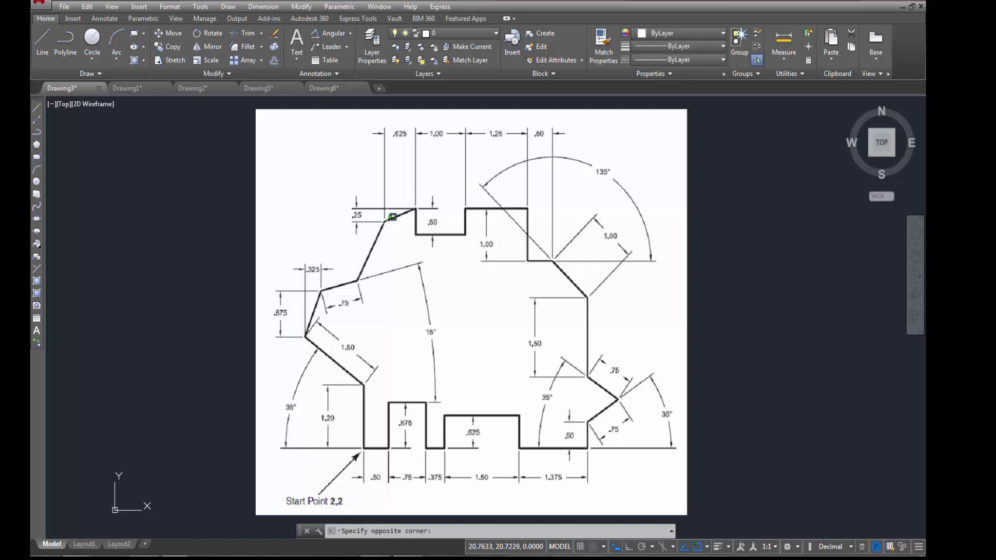
pyautogui.click(384, 223)
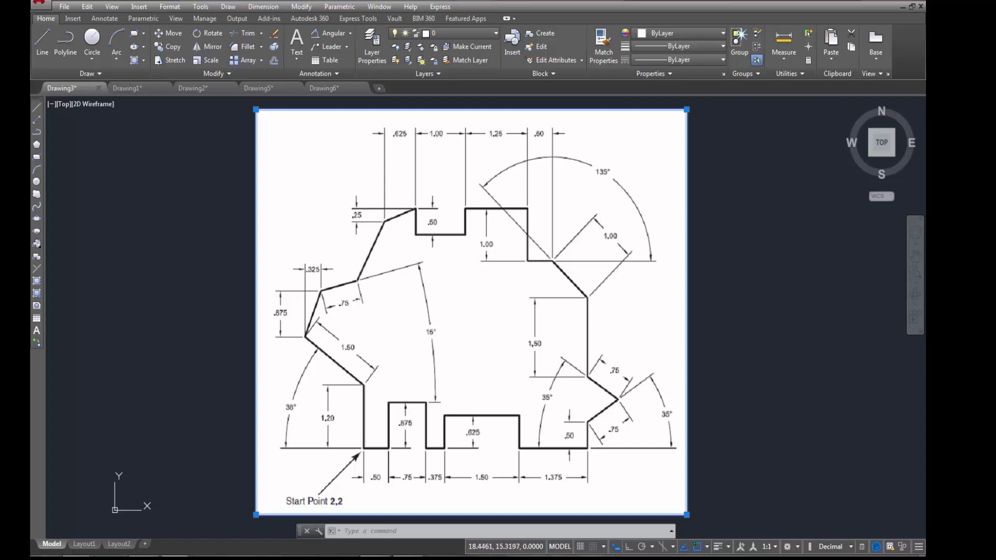
pyautogui.click(200, 261)
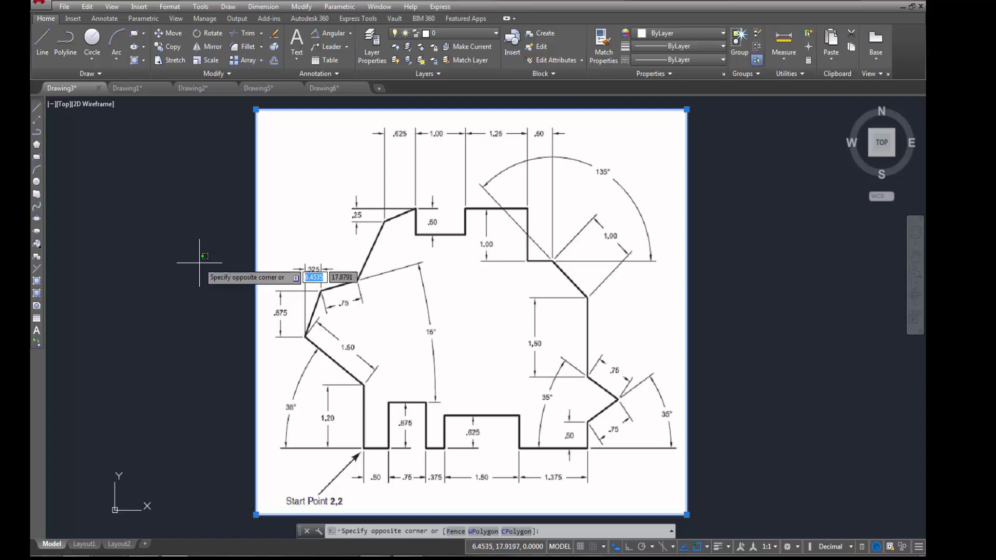
pyautogui.press('Escape')
pyautogui.press('Escape')
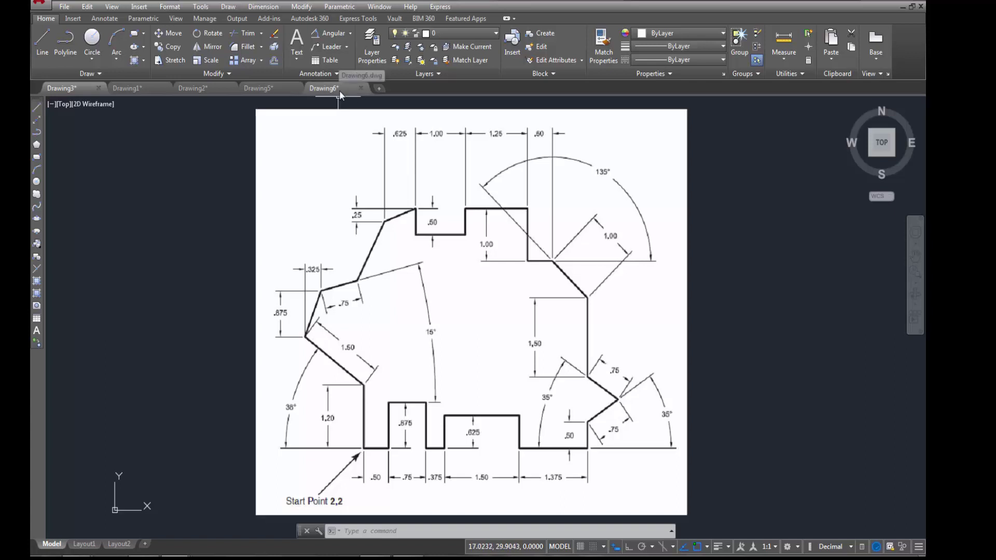
# - In the empty Drawing6, start a line with its first point at 3,9
pyautogui.moveTo(340, 91)
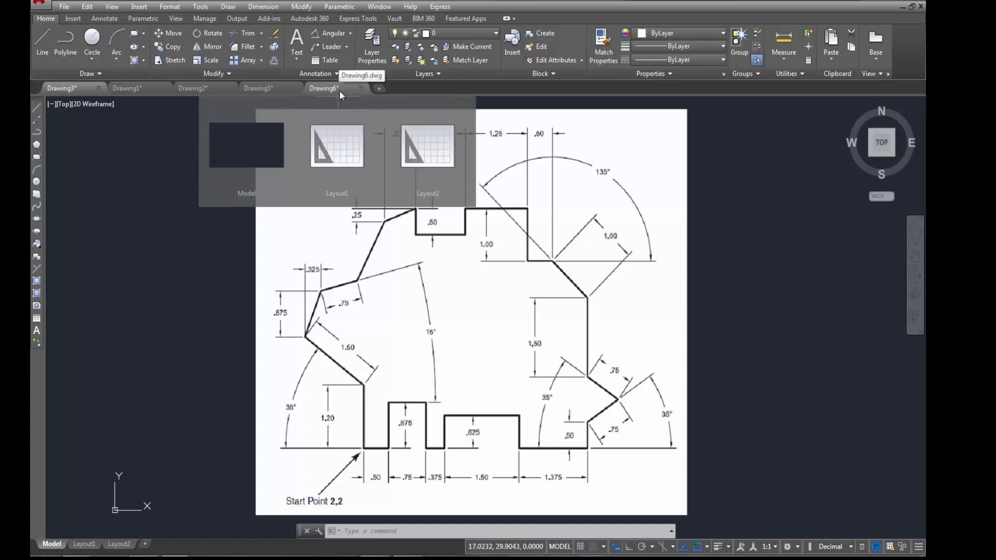
pyautogui.click(339, 90)
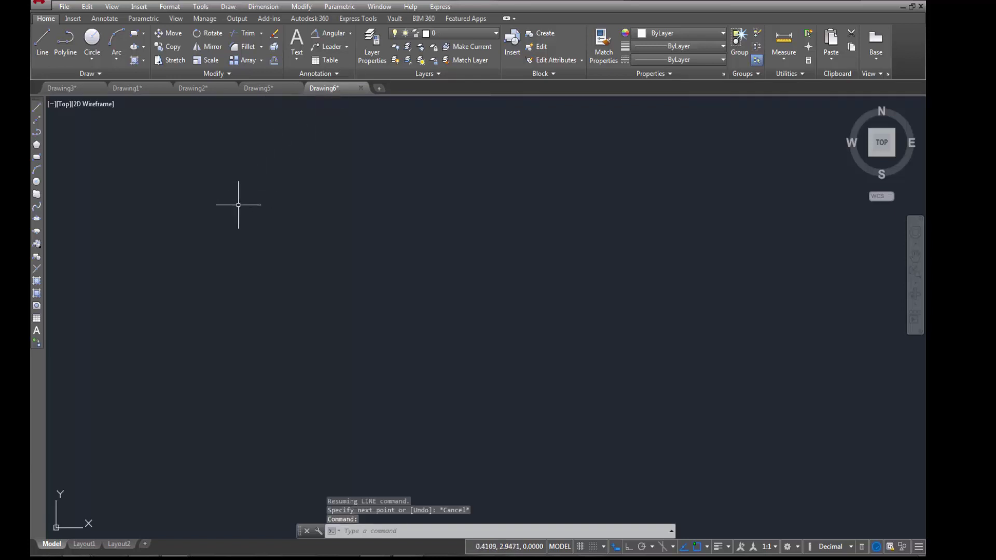
pyautogui.click(45, 39)
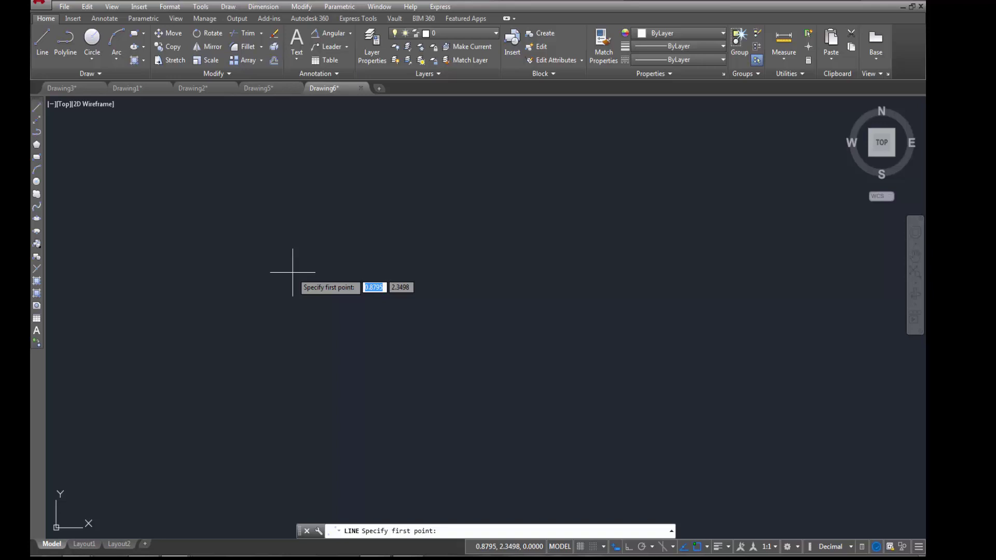
pyautogui.write('3')
pyautogui.press('Tab')
pyautogui.write('9')
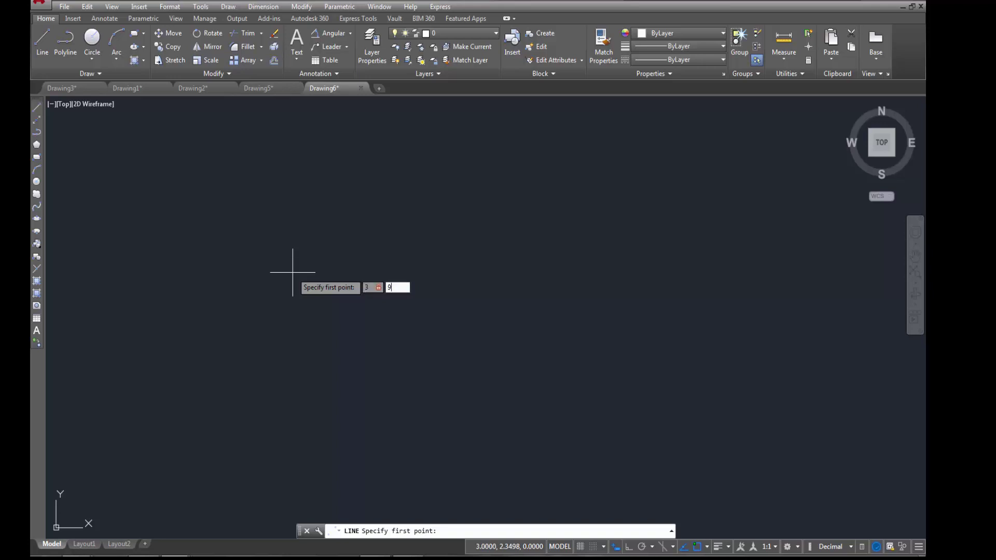
pyautogui.press('Return')
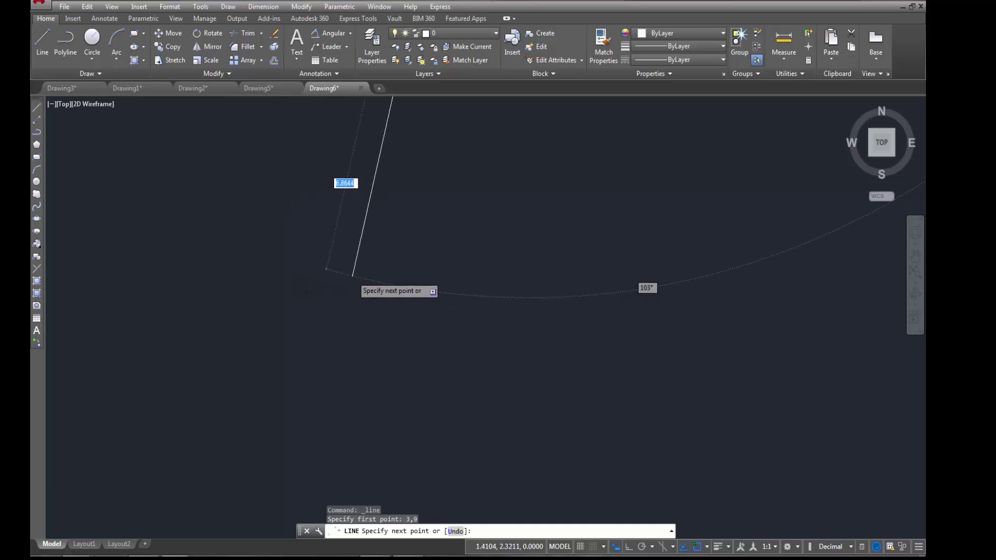
pyautogui.scroll(-2, 356, 278)
pyautogui.moveTo(414, 308); pyautogui.dragTo(259, 380, button='middle')
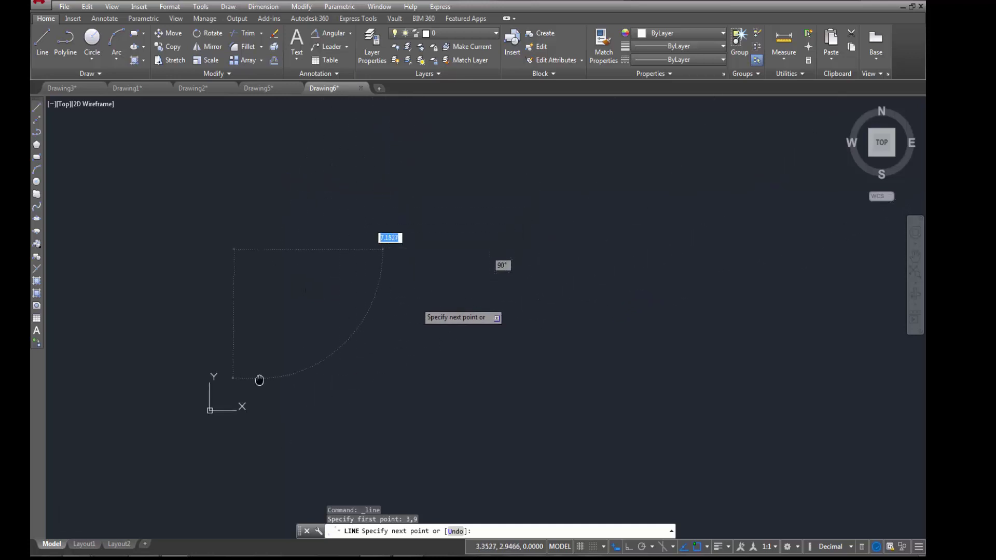
pyautogui.scroll(2, 311, 244)
pyautogui.moveTo(312, 244); pyautogui.dragTo(345, 227, button='middle')
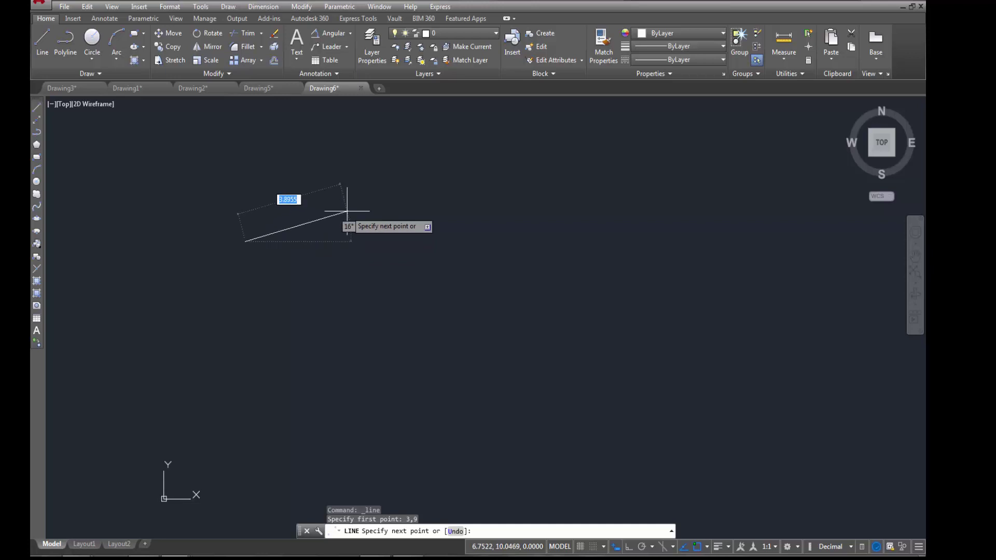
# - Draw the first segment to relative point @.625,.25
pyautogui.write('@')
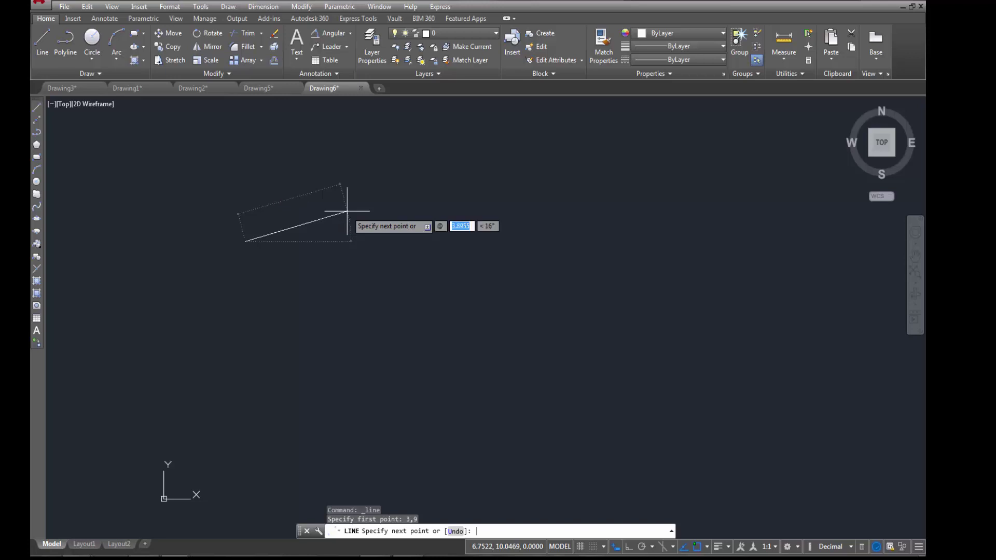
pyautogui.write('.625')
pyautogui.press('Tab')
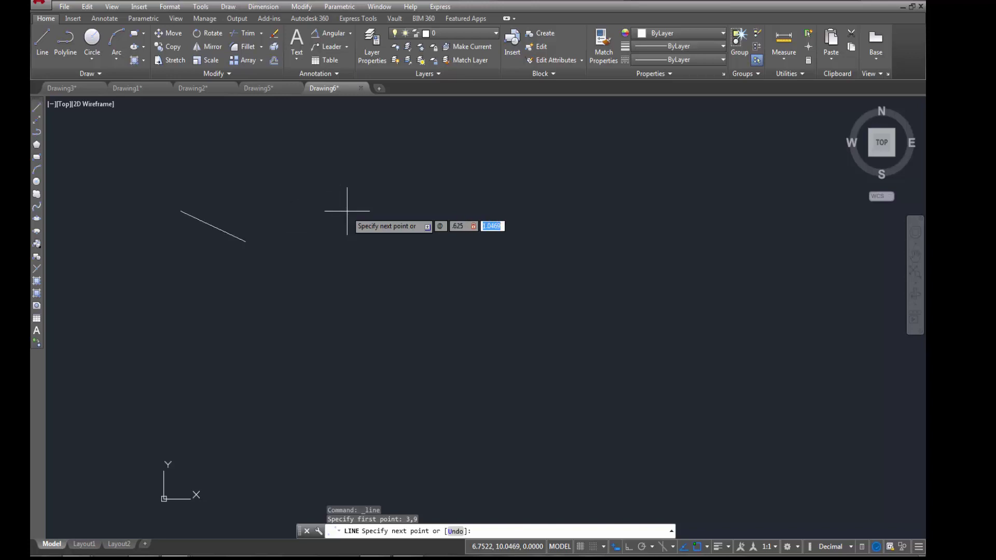
pyautogui.write('.25')
pyautogui.press('Return')
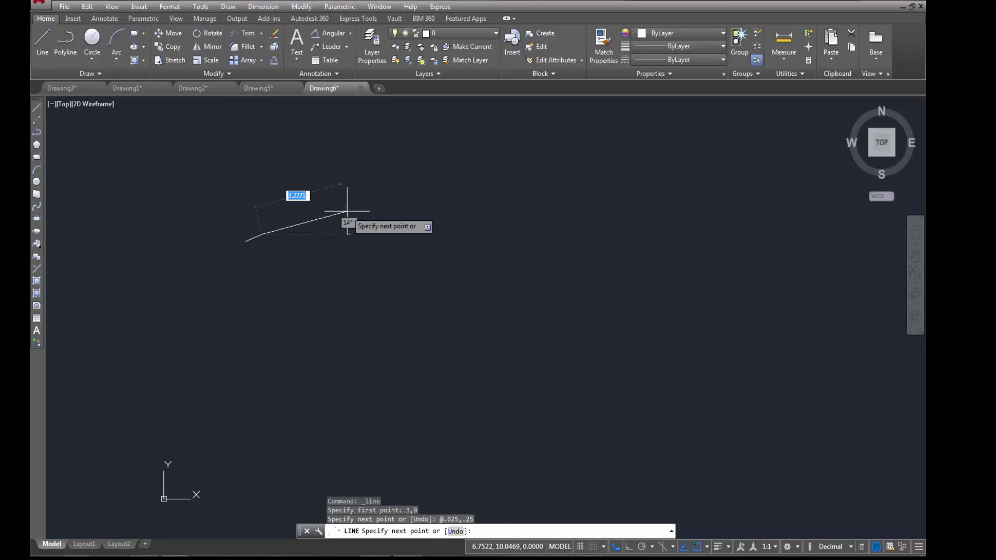
pyautogui.scroll(2, 407, 186)
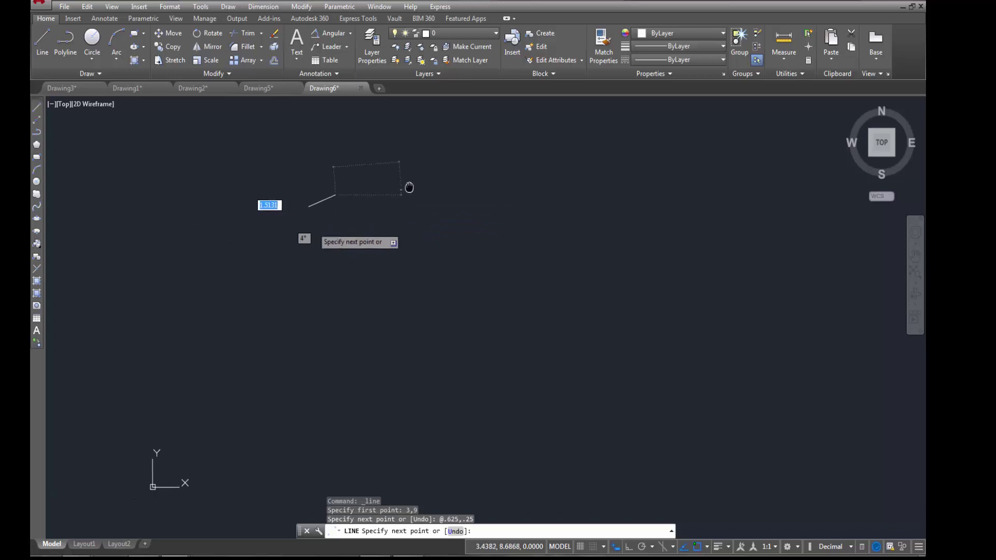
pyautogui.moveTo(420, 210)
pyautogui.mouseDown(button='middle')
pyautogui.moveTo(434, 192)
pyautogui.moveTo(487, 189)
pyautogui.mouseUp(button='middle')
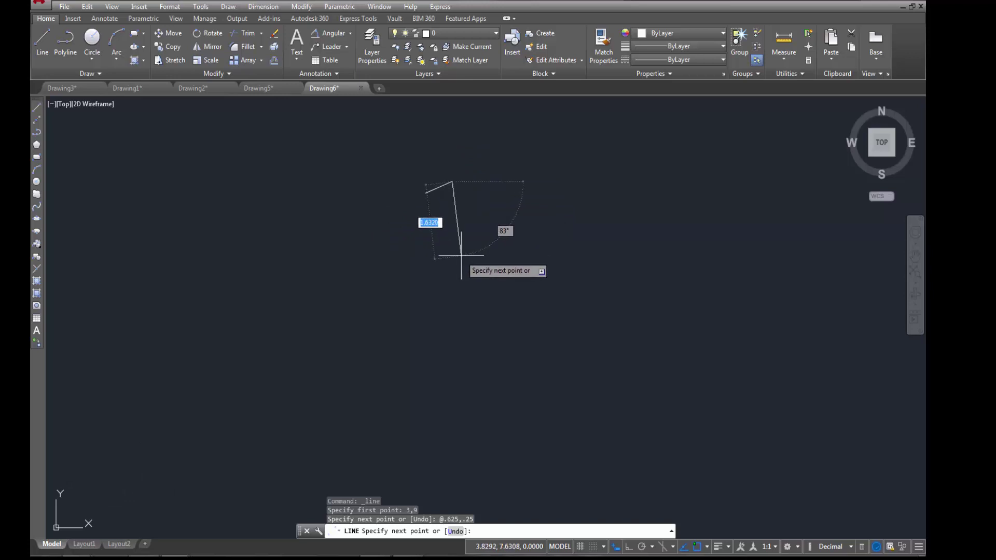
# - With Ortho on, draw the notch: .50 down, 1 across, .50 back up
pyautogui.press('F8')
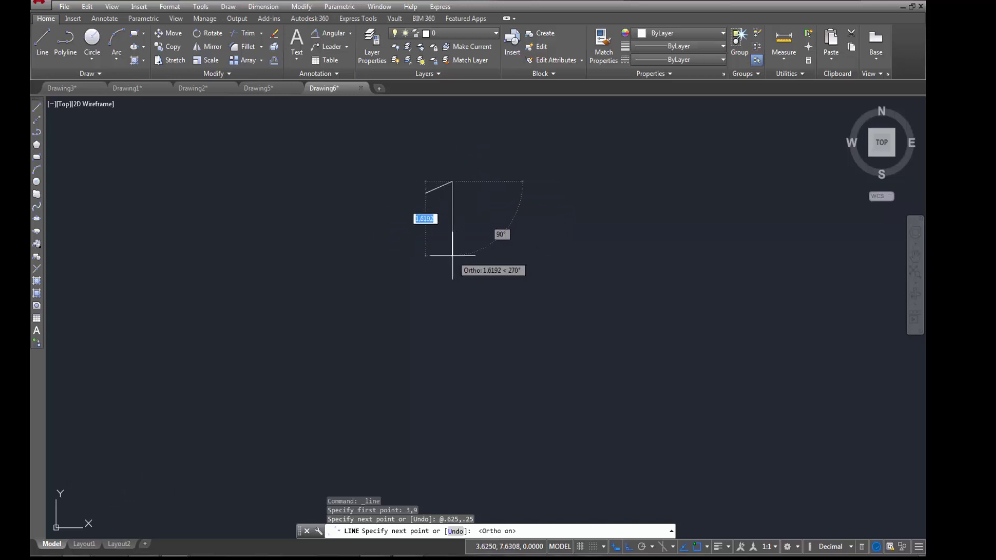
pyautogui.write('.50')
pyautogui.press('Return')
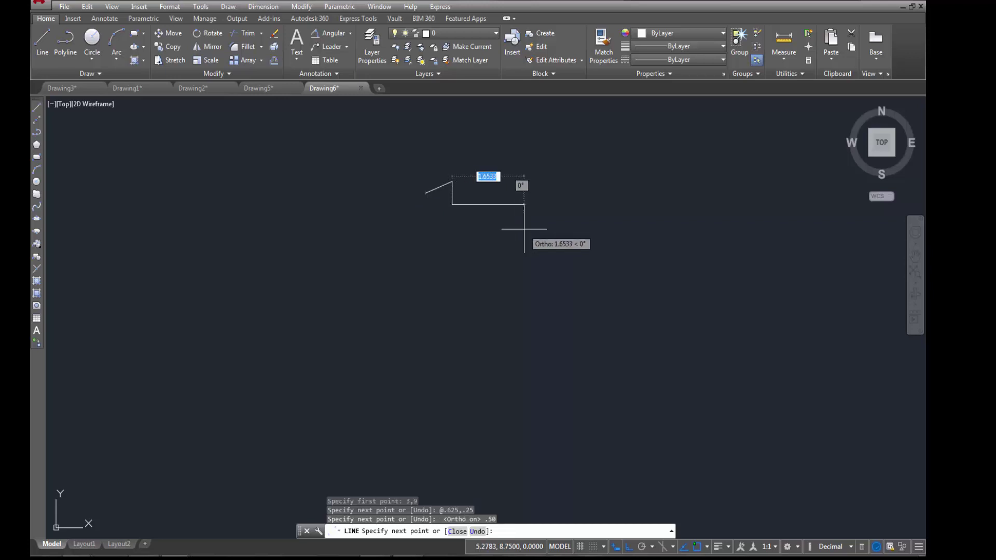
pyautogui.write('1')
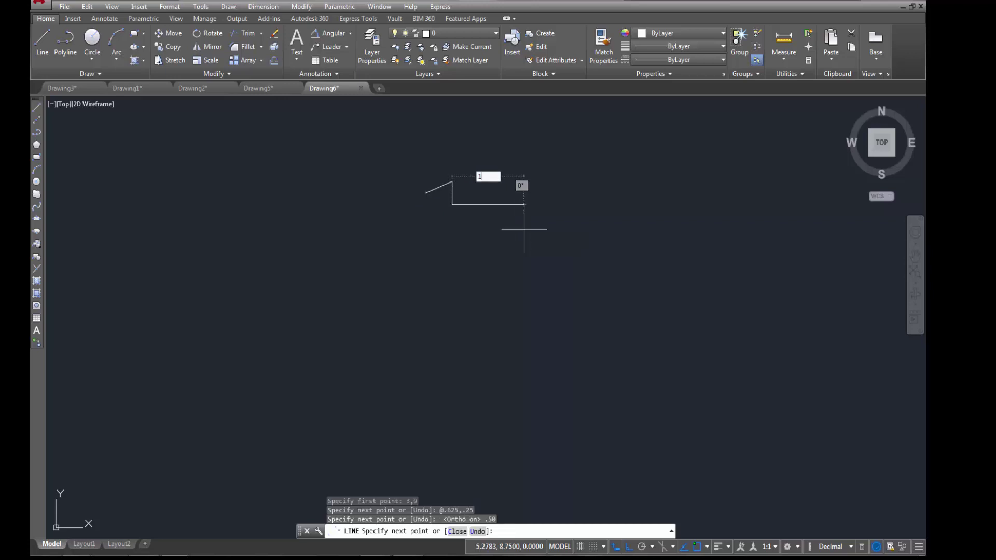
pyautogui.press('Return')
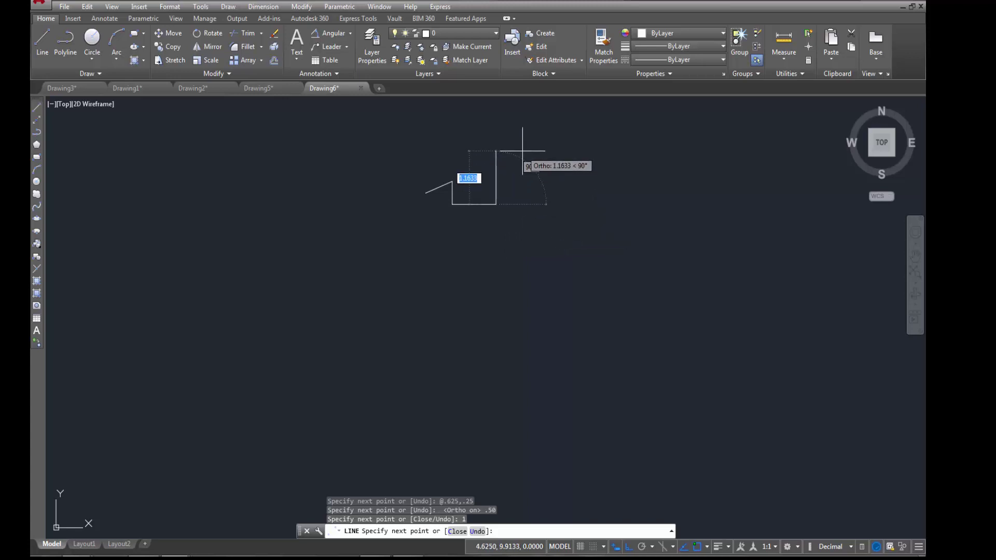
pyautogui.write('.50')
pyautogui.press('Return')
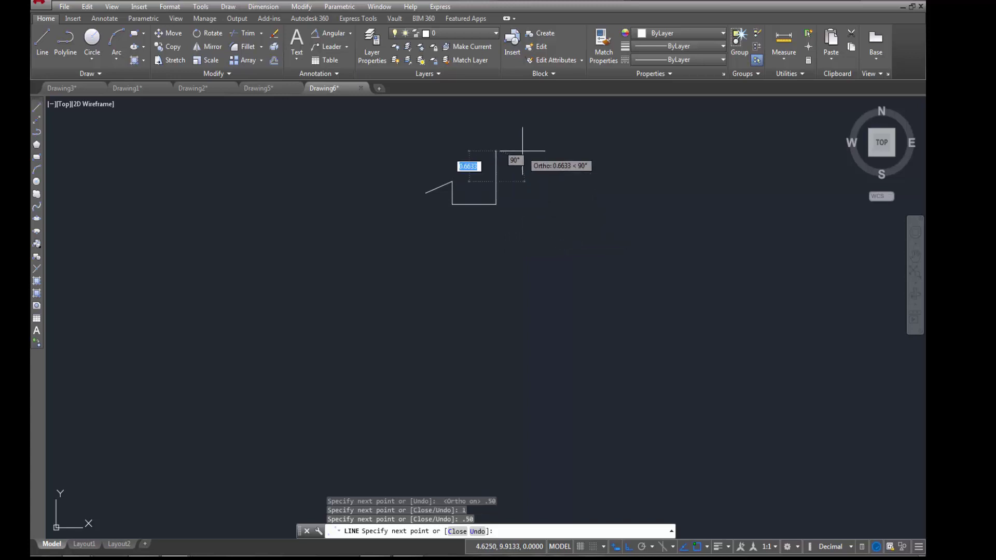
# - Continue with a 1.25 run, a 1 drop and a .5 step, then enter length 1
pyautogui.write('1.25')
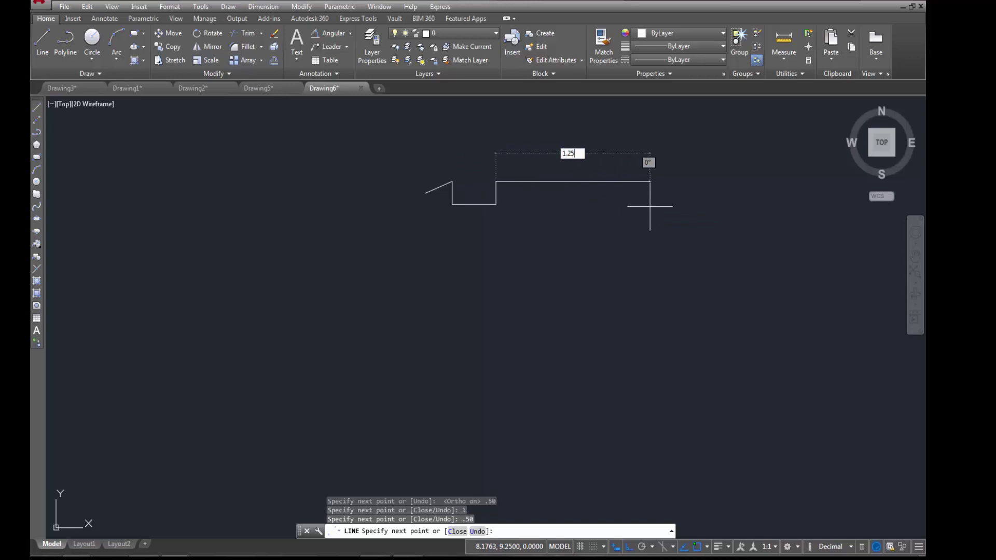
pyautogui.press('Return')
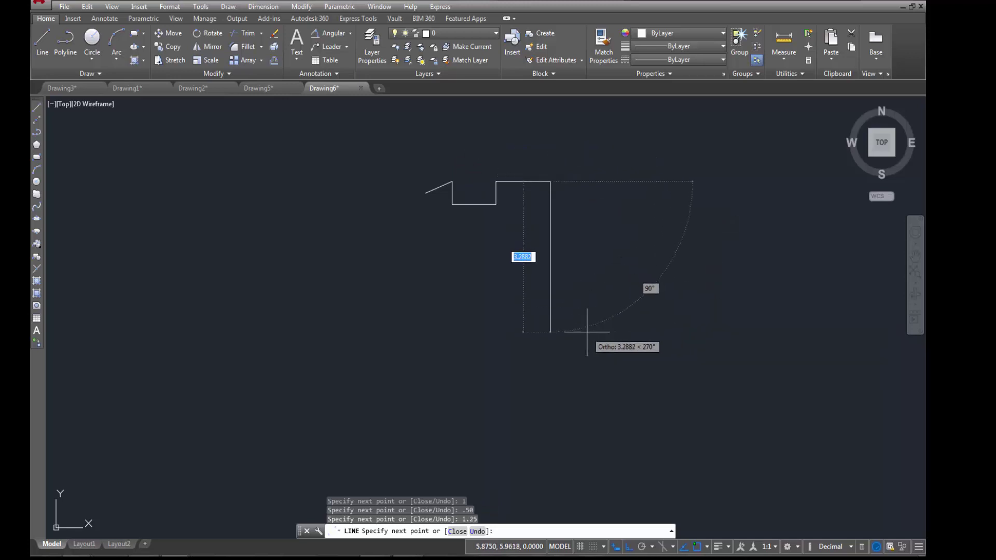
pyautogui.write('1')
pyautogui.press('Return')
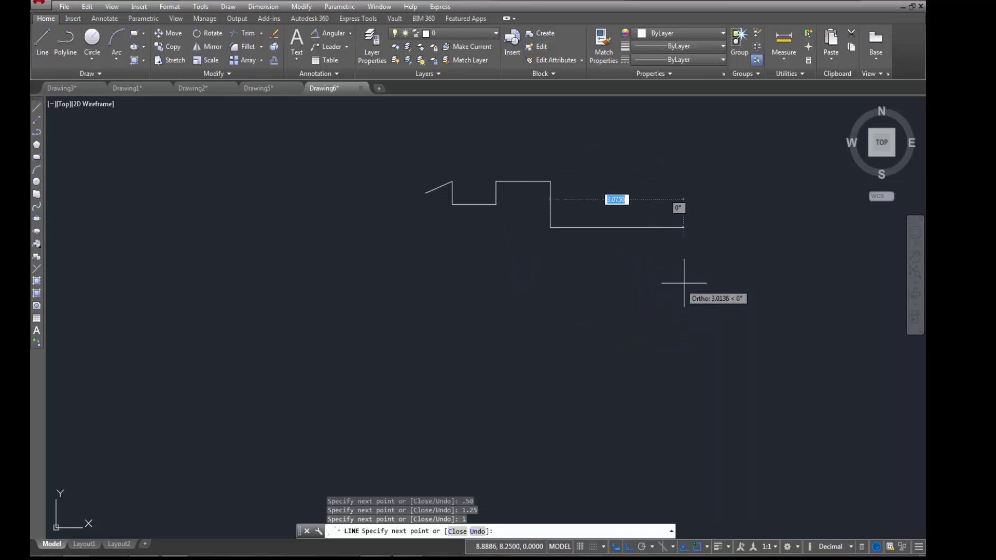
pyautogui.write('.5')
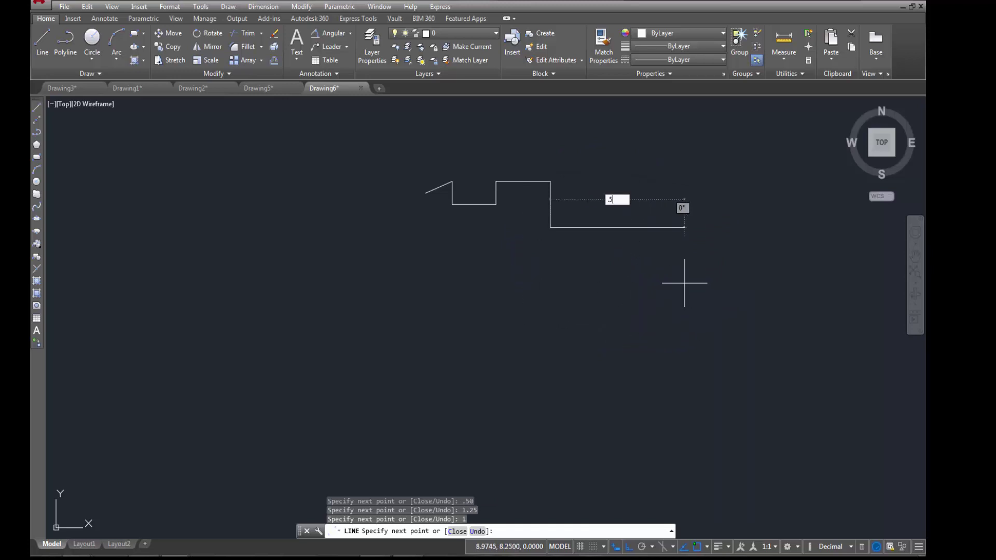
pyautogui.press('Return')
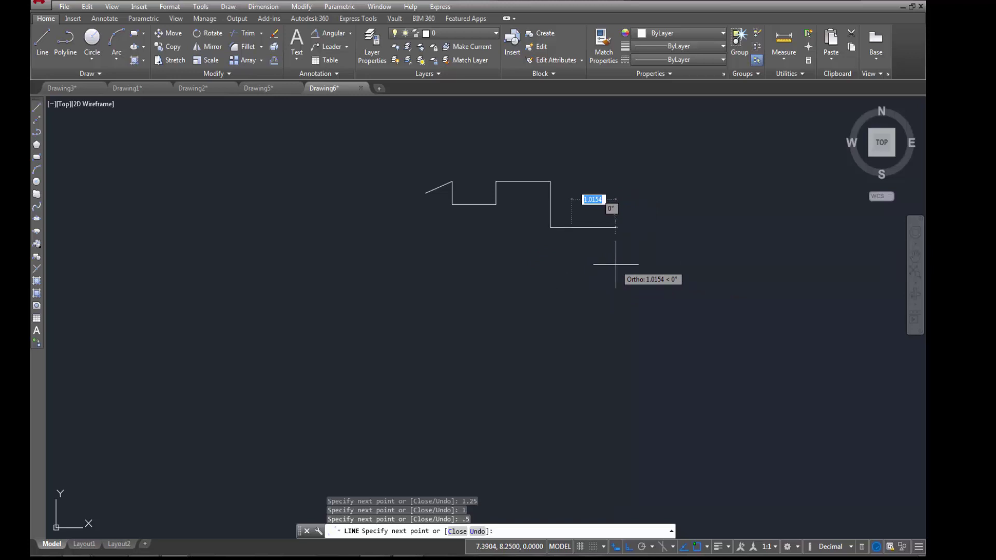
pyautogui.write('1')
pyautogui.press('Tab')
# - Cancel the unfinished line and view the supplementary angles drawing in Drawing1
pyautogui.press('Escape')
pyautogui.click(122, 88)
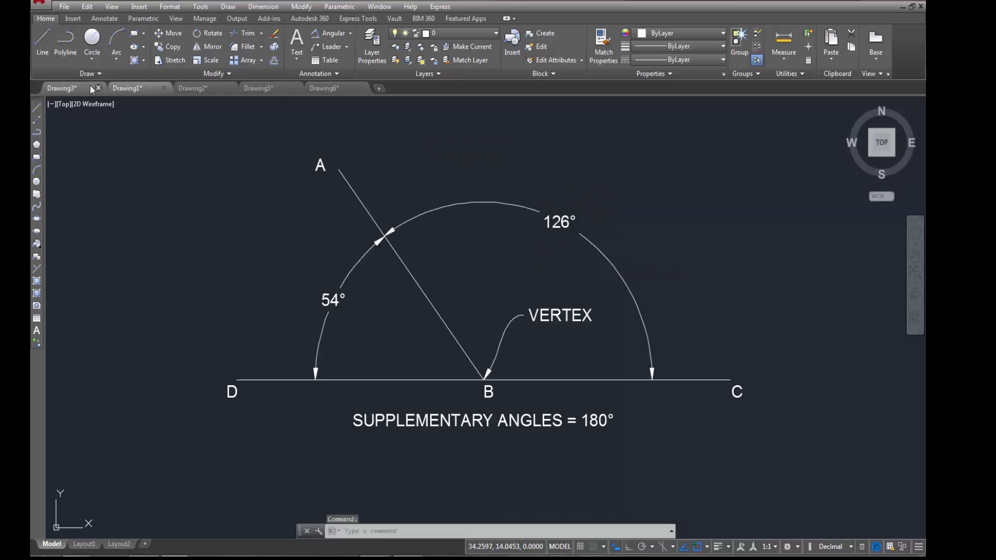
pyautogui.moveTo(234, 293); pyautogui.dragTo(217, 293, button='middle')
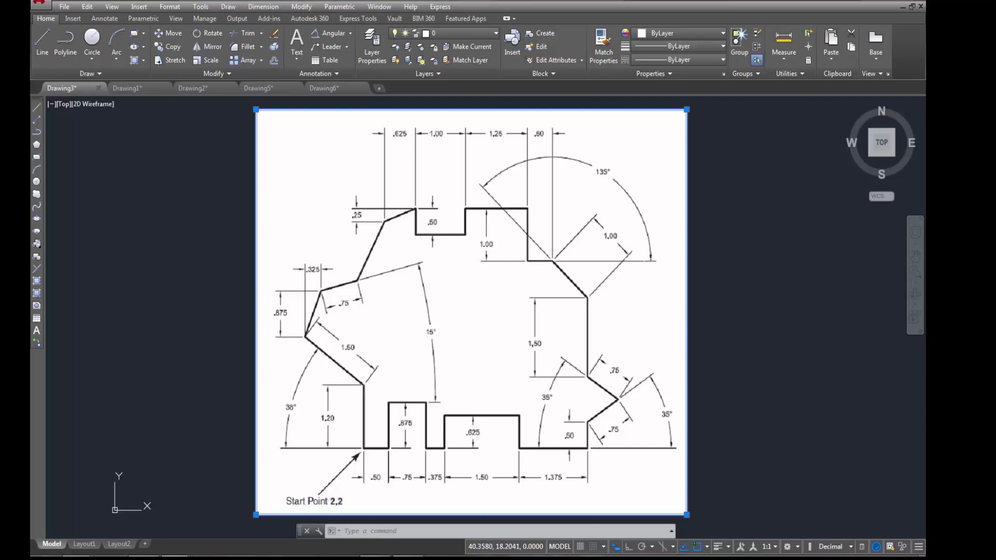
# - Restart LINE at the profile's loose endpoint and draw a 1.00 segment at 45°
pyautogui.click(347, 90)
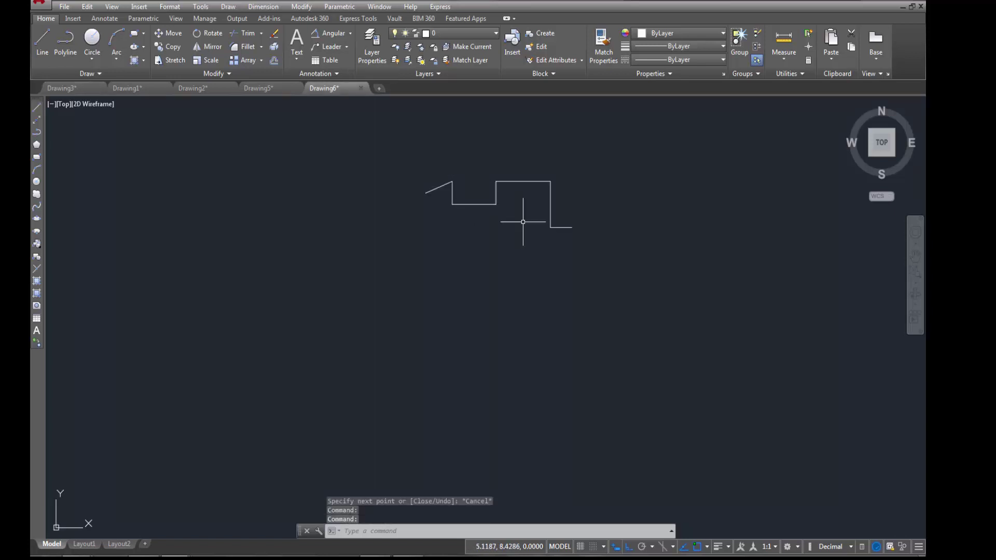
pyautogui.write('l')
pyautogui.press('Return')
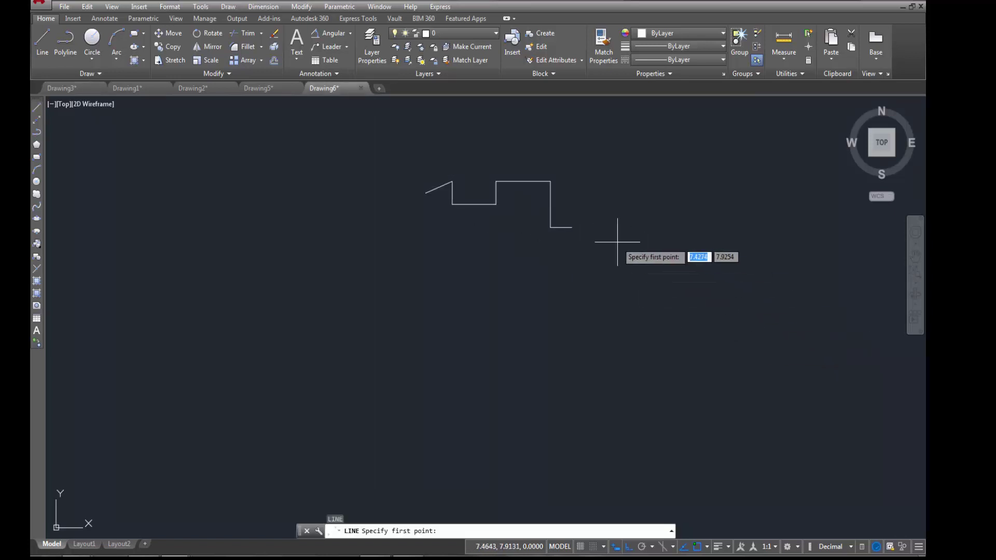
pyautogui.click(571, 227)
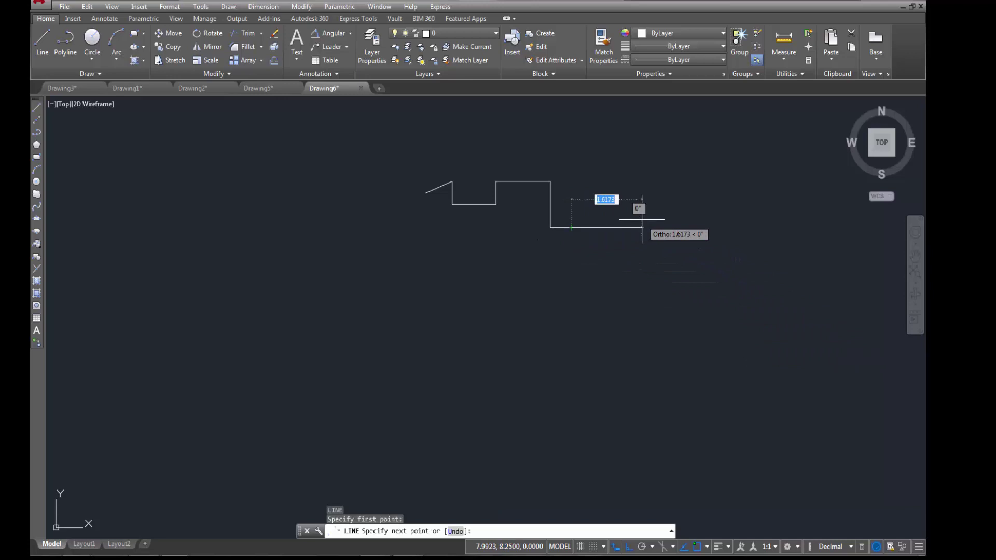
pyautogui.press('F8')
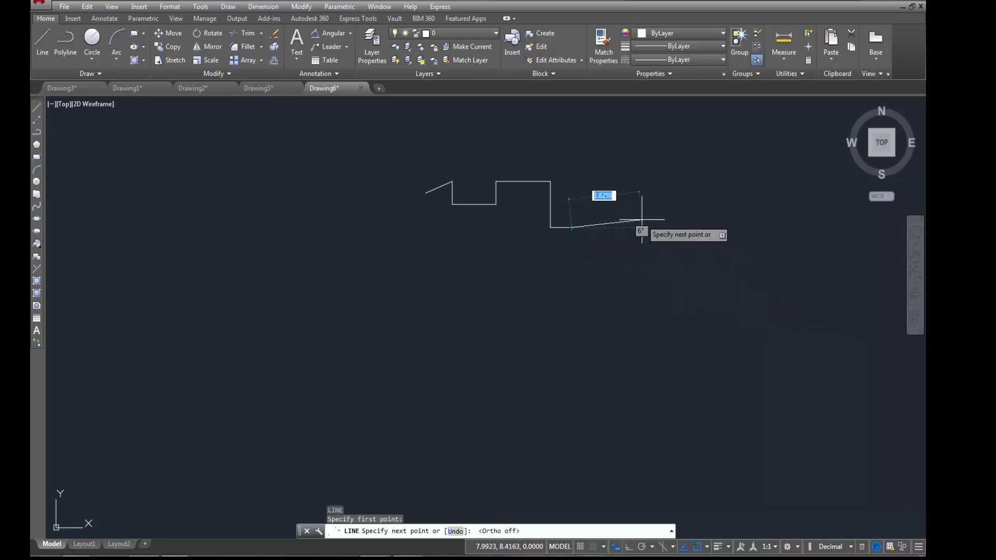
pyautogui.write('1')
pyautogui.press('Tab')
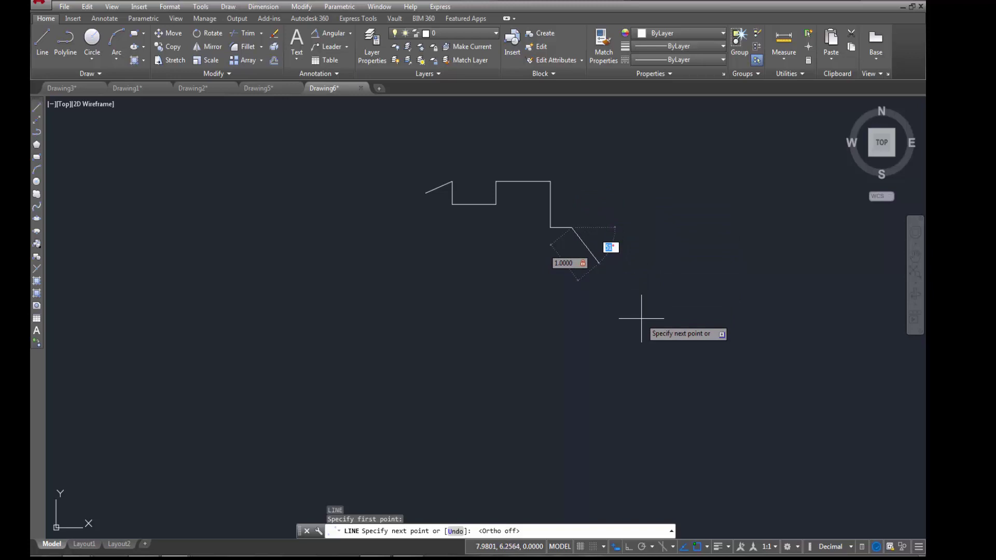
pyautogui.press('Return')
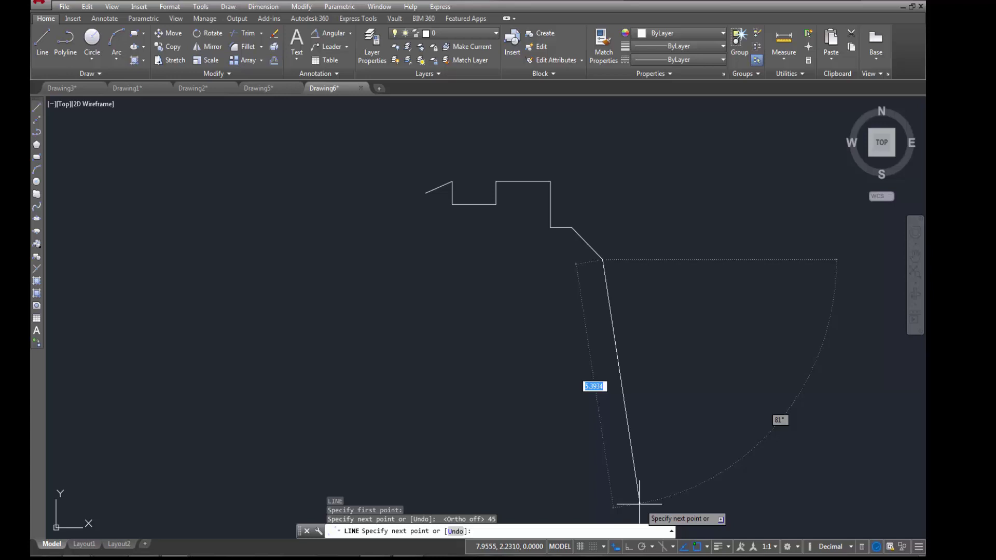
# - Enable polar tracking at 90° increments and draw the 1.50 vertical segment
pyautogui.click(642, 547)
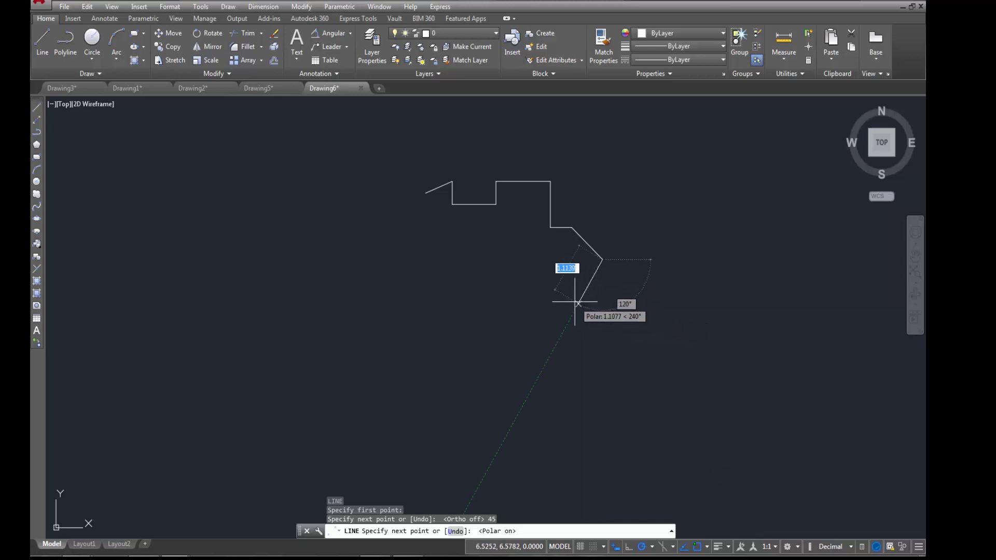
pyautogui.click(651, 547)
pyautogui.click(668, 421)
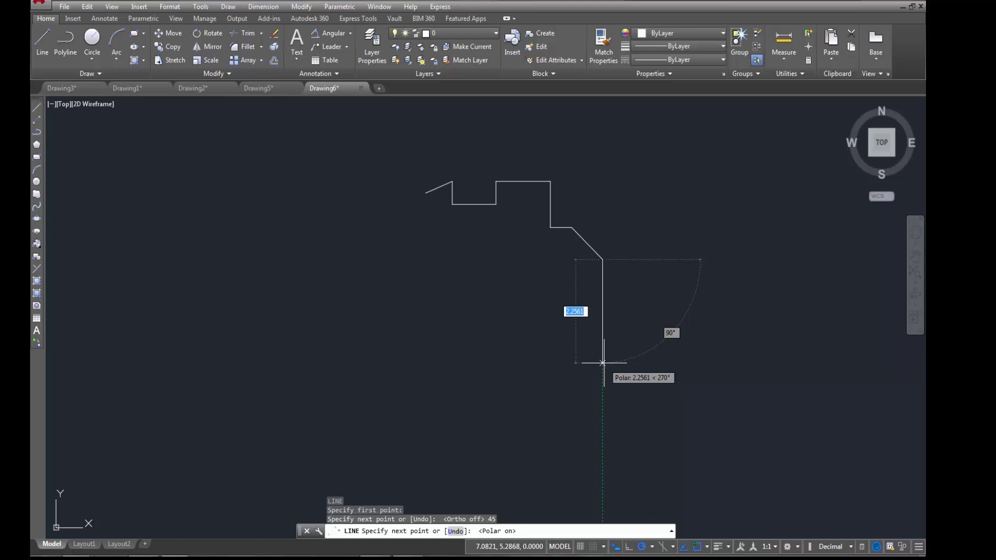
pyautogui.write('1')
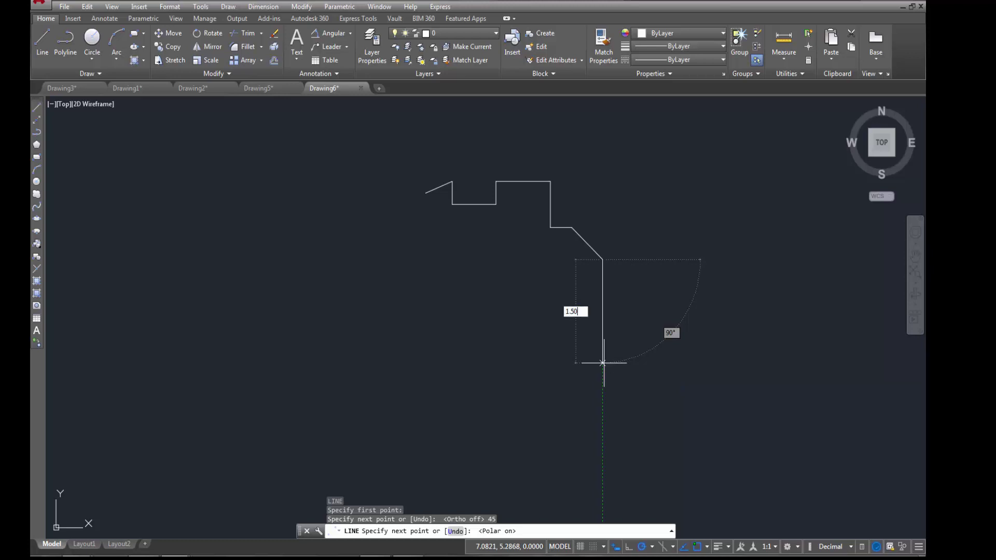
pyautogui.write('.50')
pyautogui.press('Return')
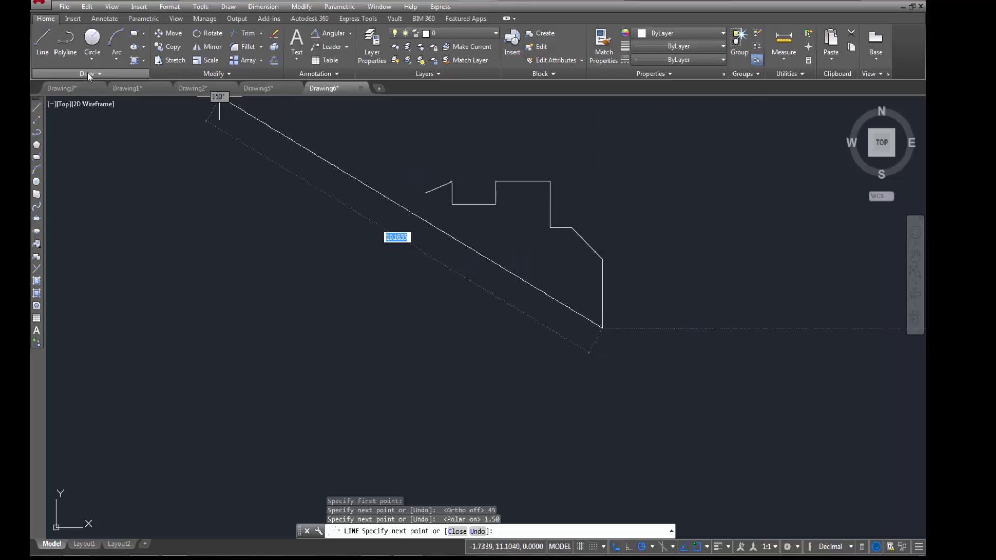
pyautogui.click(79, 92)
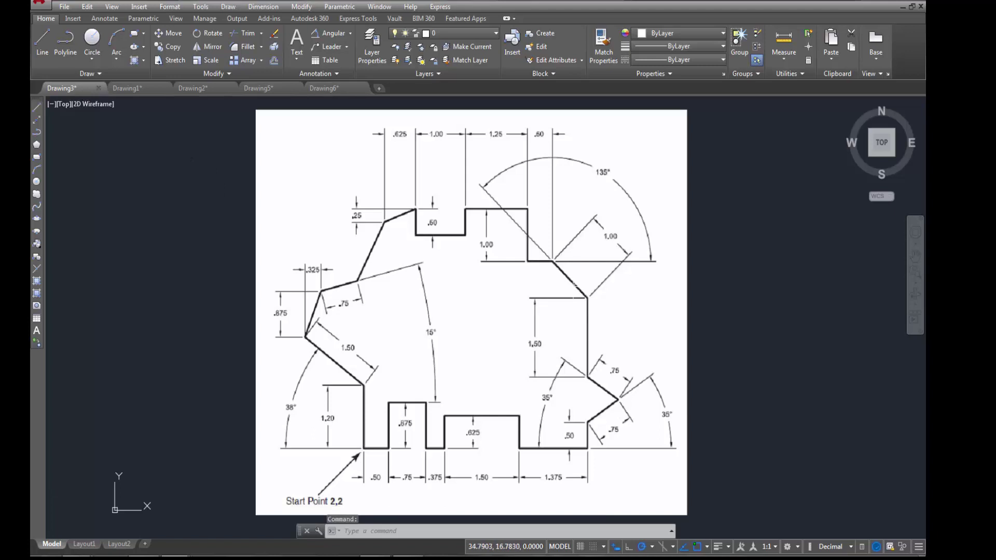
# - Select and deselect the Drawing3 reference image, then switch to Drawing2's angle examples
pyautogui.click(591, 366)
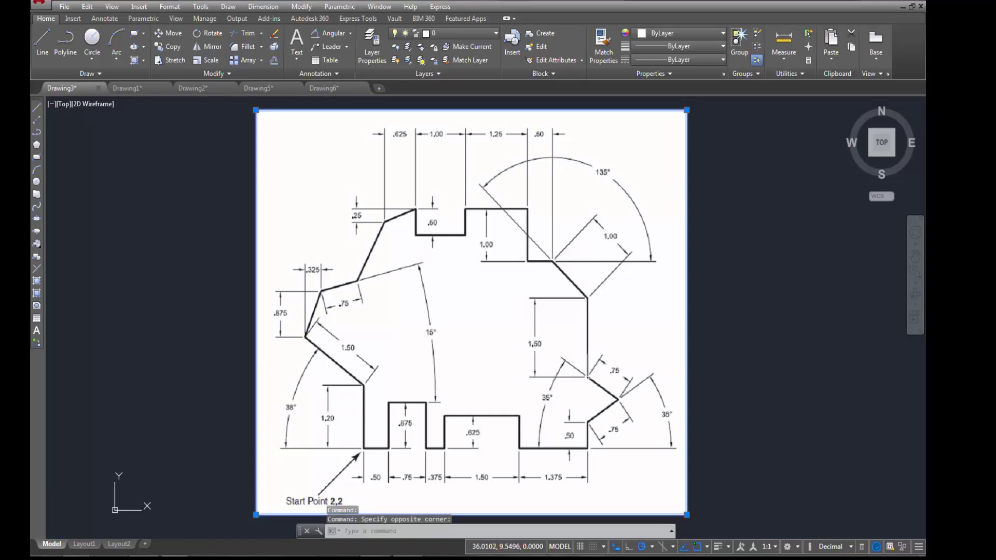
pyautogui.press('Escape')
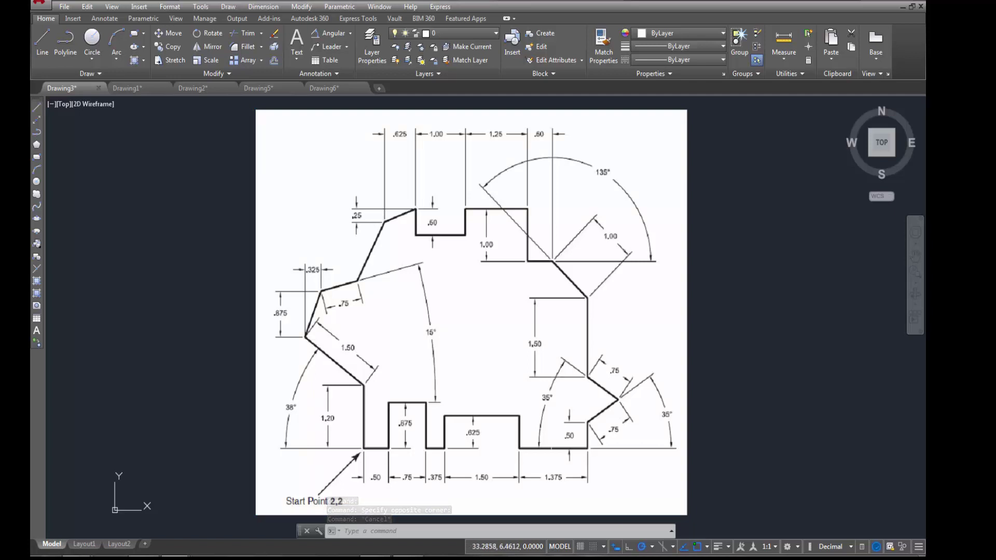
pyautogui.click(208, 87)
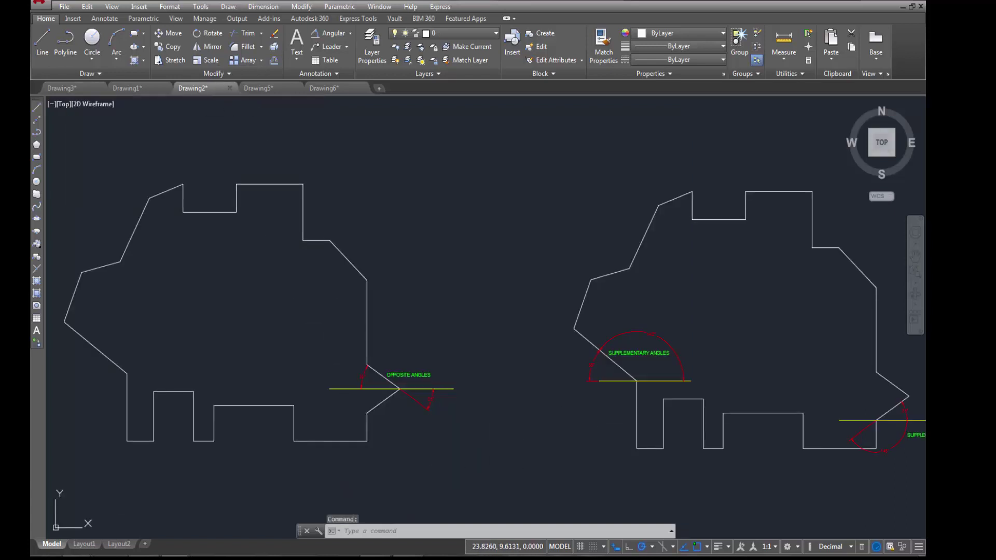
# - Inspect the yellow line and 35° dimension in the opposite-angles corner, then return to Drawing6
pyautogui.moveTo(561, 430)
pyautogui.mouseDown(button='middle')
pyautogui.moveTo(571, 399)
pyautogui.moveTo(600, 396)
pyautogui.moveTo(381, 382)
pyautogui.mouseUp(button='middle')
pyautogui.scroll(7, 311, 360)
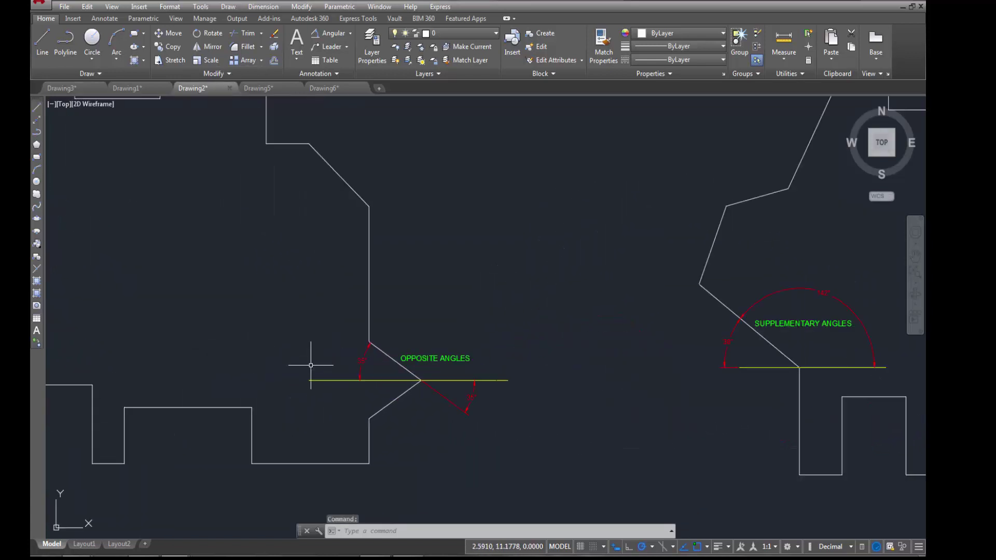
pyautogui.moveTo(315, 349); pyautogui.dragTo(307, 246, button='middle')
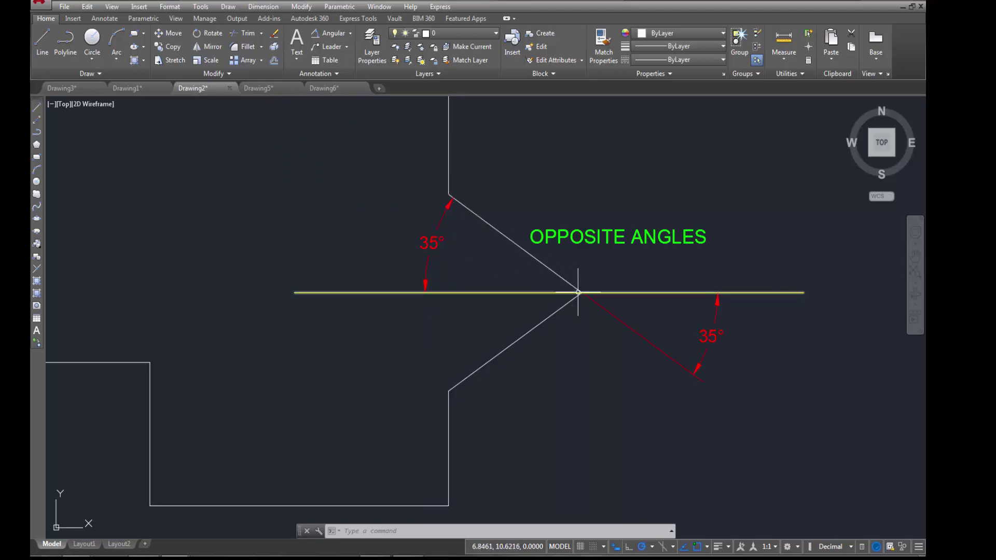
pyautogui.click(528, 293)
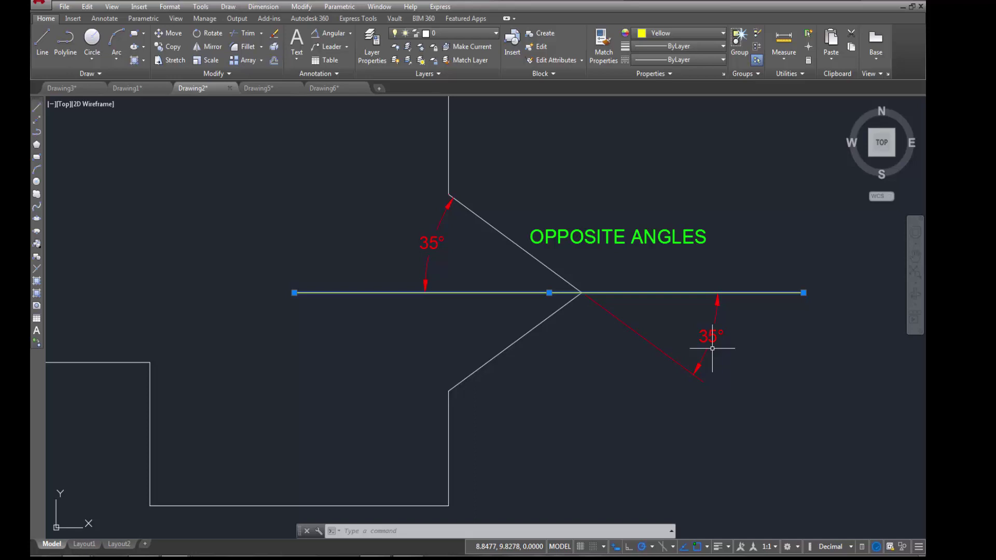
pyautogui.press('Escape')
pyautogui.press('Escape')
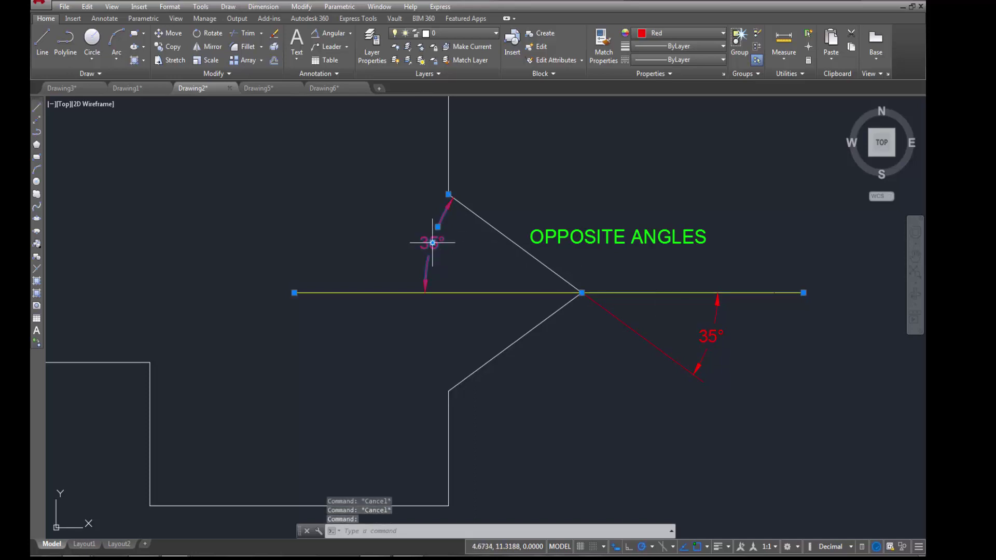
pyautogui.click(707, 334)
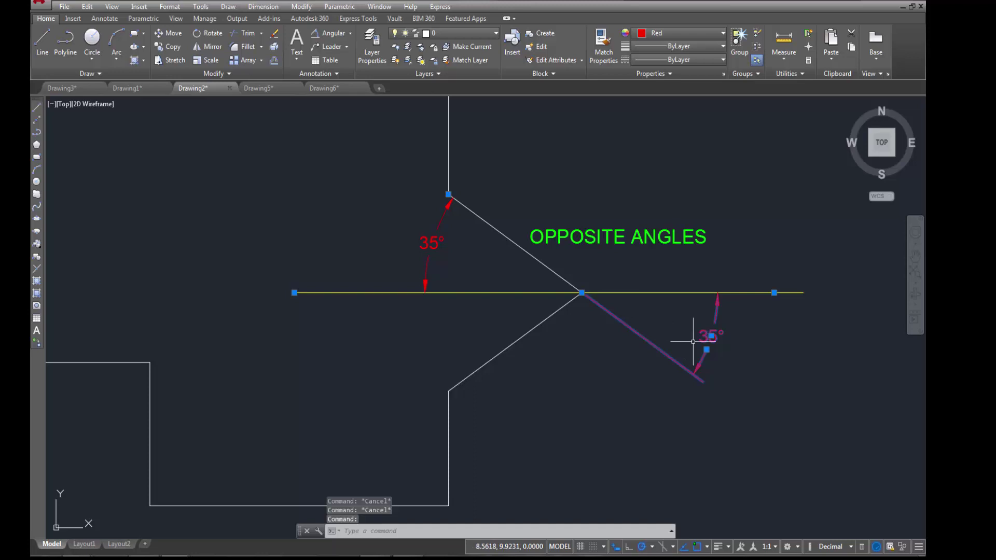
pyautogui.press('Escape')
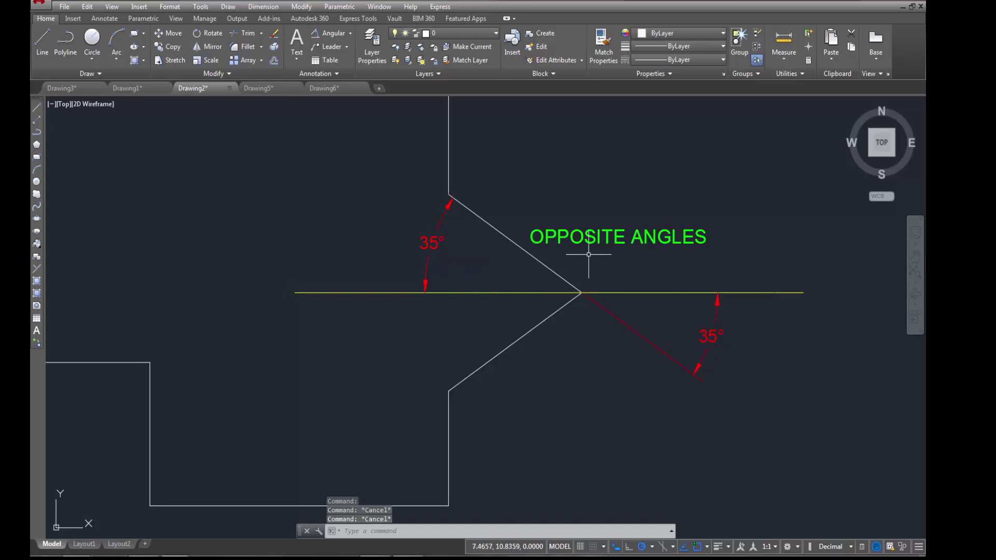
pyautogui.click(344, 91)
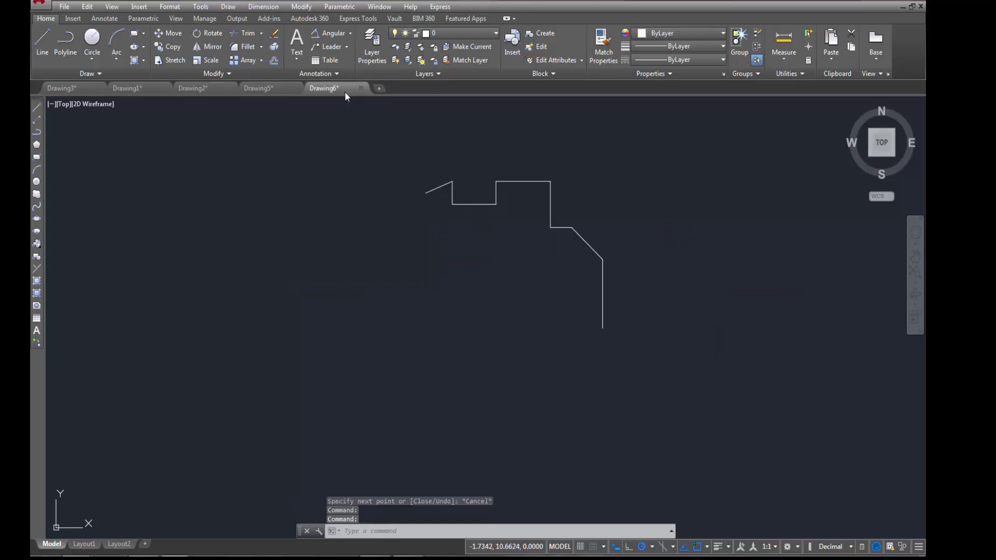
# - Draw a .75 line at 35° down-right from the bottom of the 1.50 edge
pyautogui.write('l')
pyautogui.press('Return')
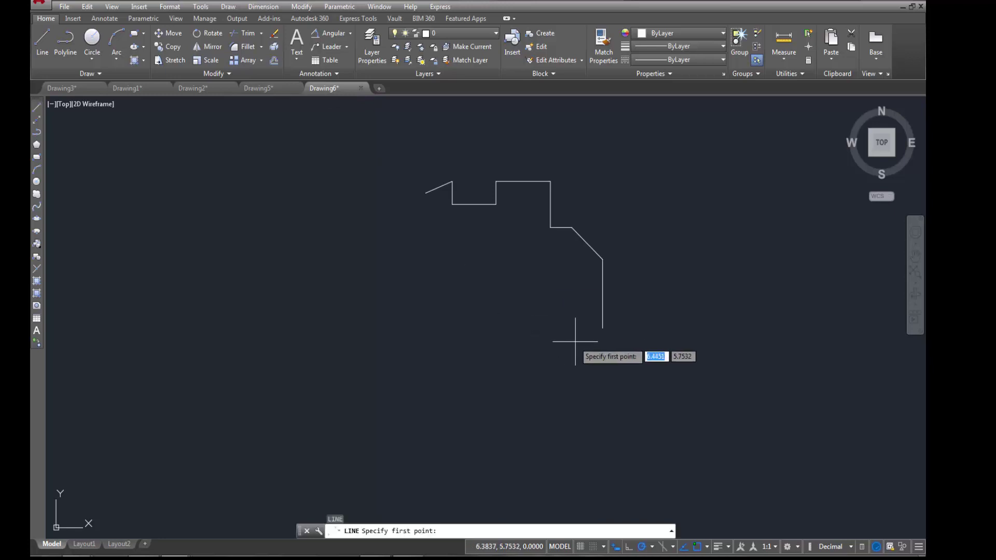
pyautogui.click(602, 329)
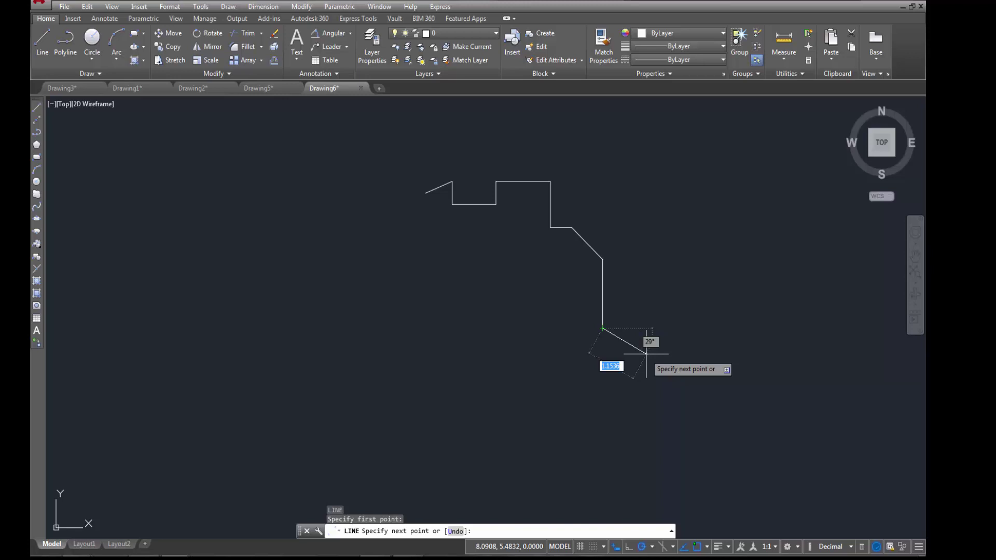
pyautogui.press('BackSpace')
pyautogui.press('Tab')
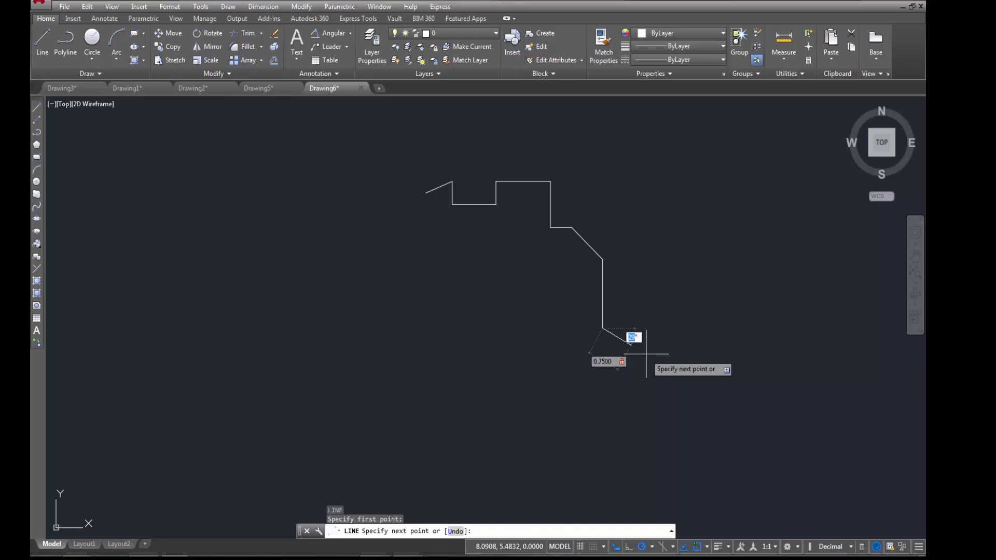
pyautogui.press('Return')
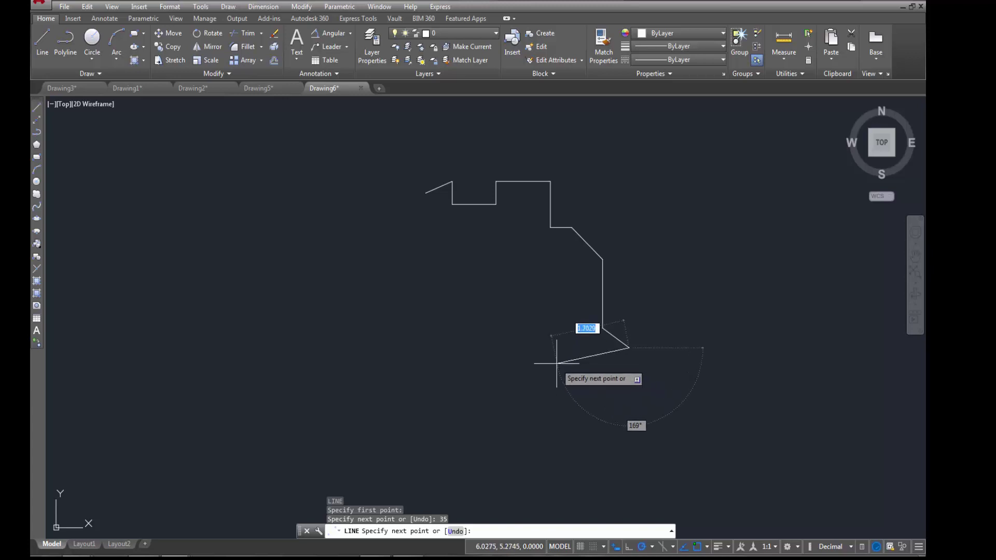
pyautogui.press('Escape')
pyautogui.press('Escape')
pyautogui.press('Escape')
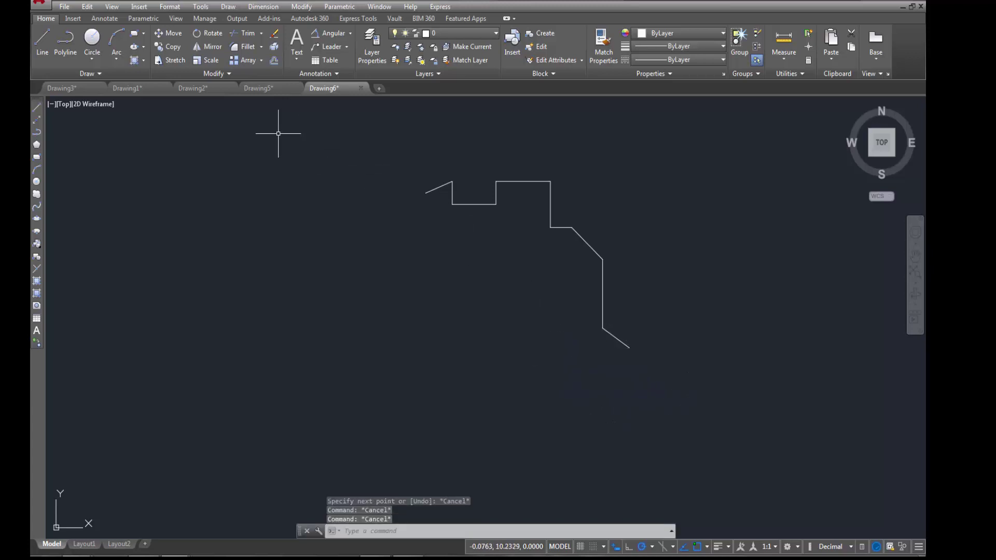
# - Inspect the 35° and 145° dimensions in Drawing2's supplementary-angles sketch, then return to Drawing6
pyautogui.click(202, 88)
pyautogui.scroll(-3, 434, 254)
pyautogui.moveTo(809, 295); pyautogui.dragTo(477, 306, button='middle')
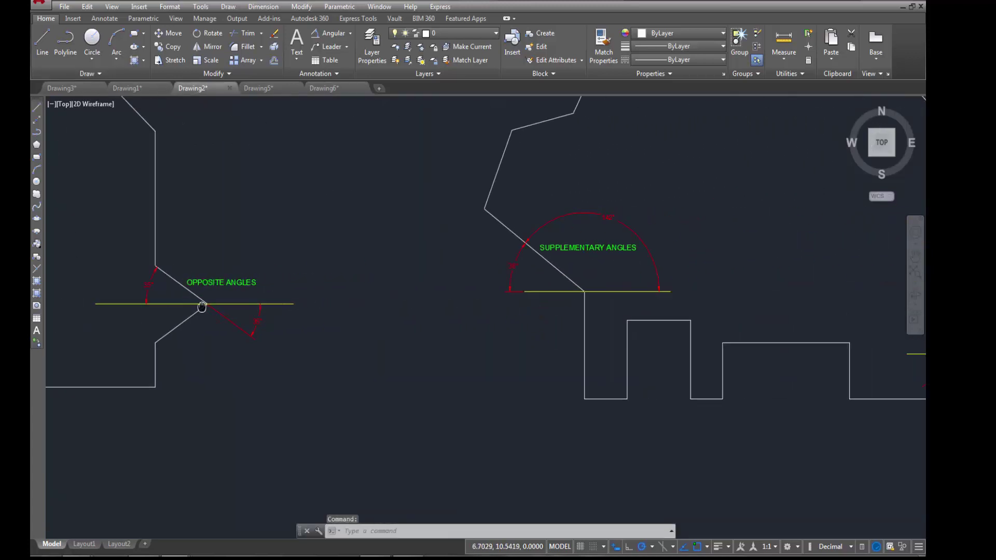
pyautogui.moveTo(724, 342); pyautogui.dragTo(300, 333, button='middle')
pyautogui.scroll(2, 611, 345)
pyautogui.moveTo(611, 344)
pyautogui.mouseDown(button='middle')
pyautogui.moveTo(633, 289)
pyautogui.moveTo(622, 282)
pyautogui.mouseUp(button='middle')
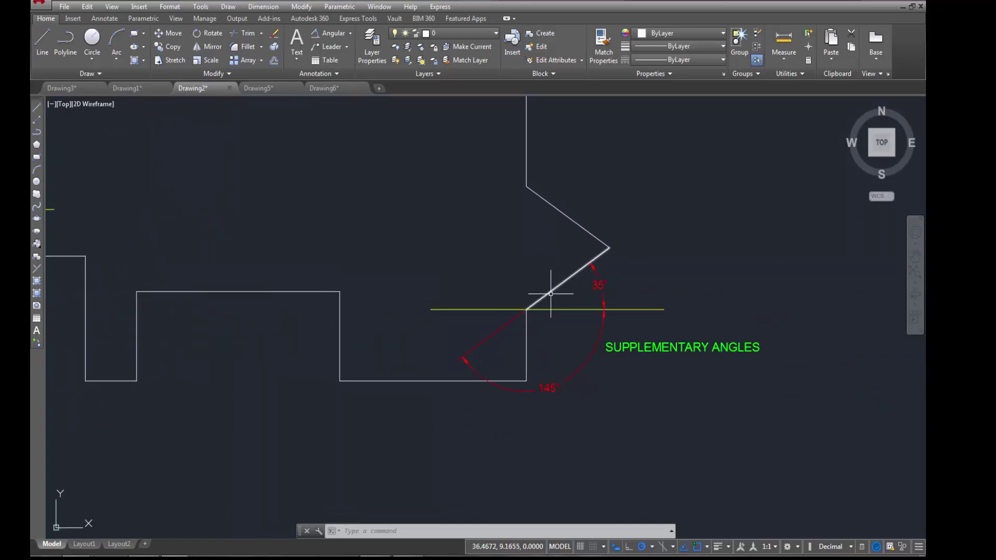
pyautogui.click(601, 284)
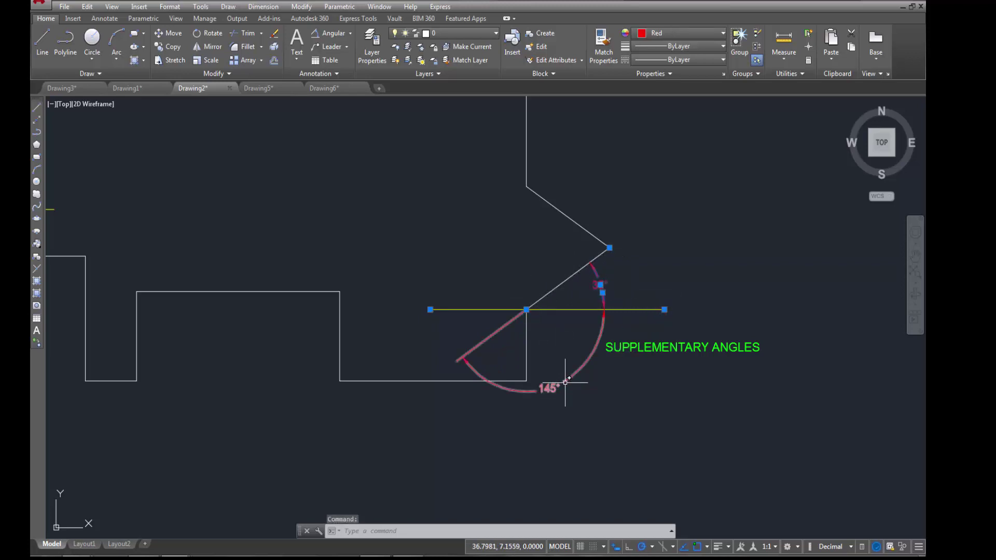
pyautogui.press('Escape')
pyautogui.press('Escape')
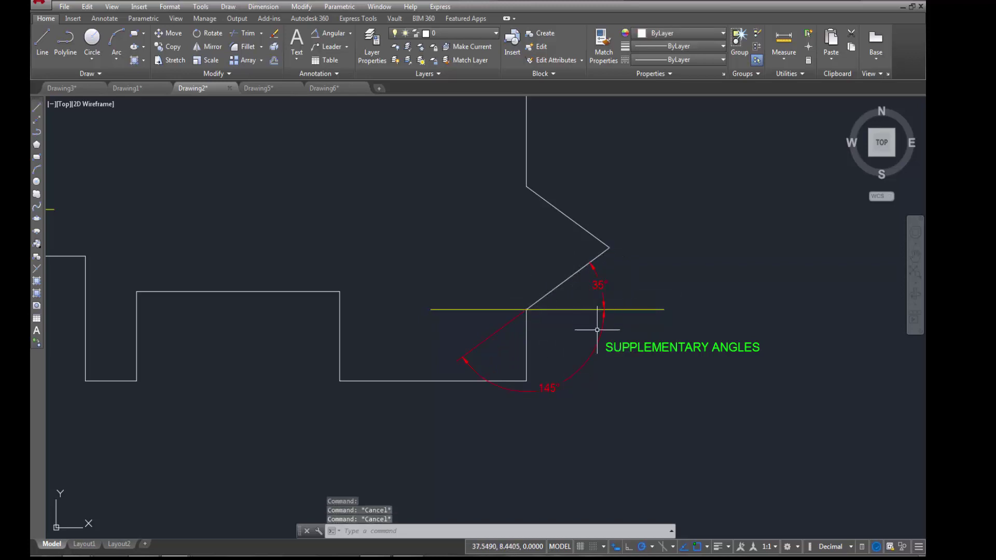
pyautogui.click(597, 346)
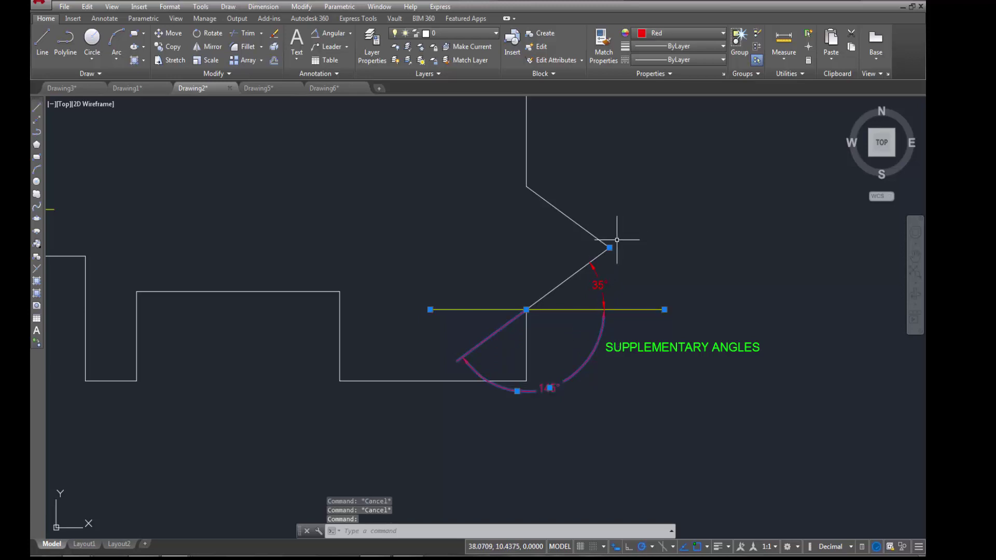
pyautogui.press('Escape')
pyautogui.press('Escape')
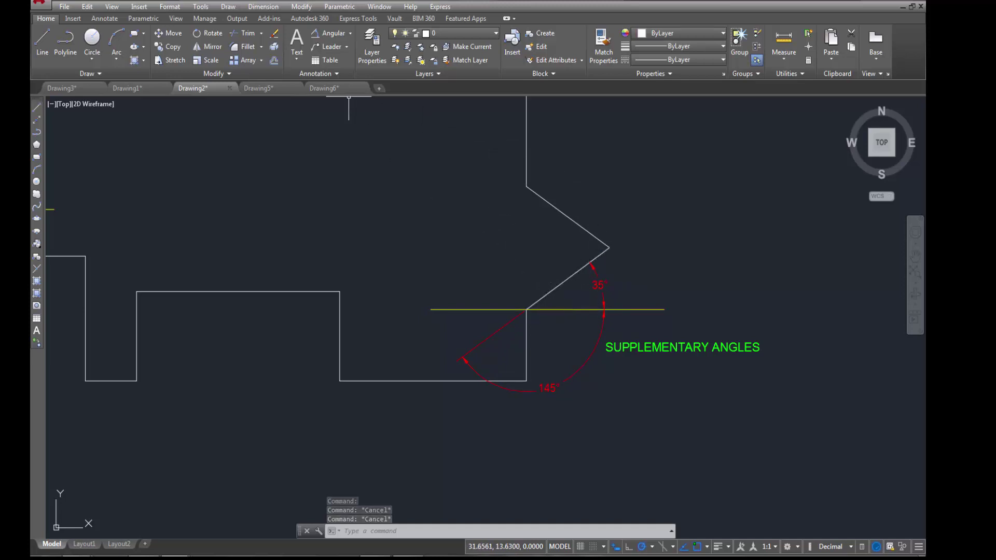
pyautogui.click(334, 89)
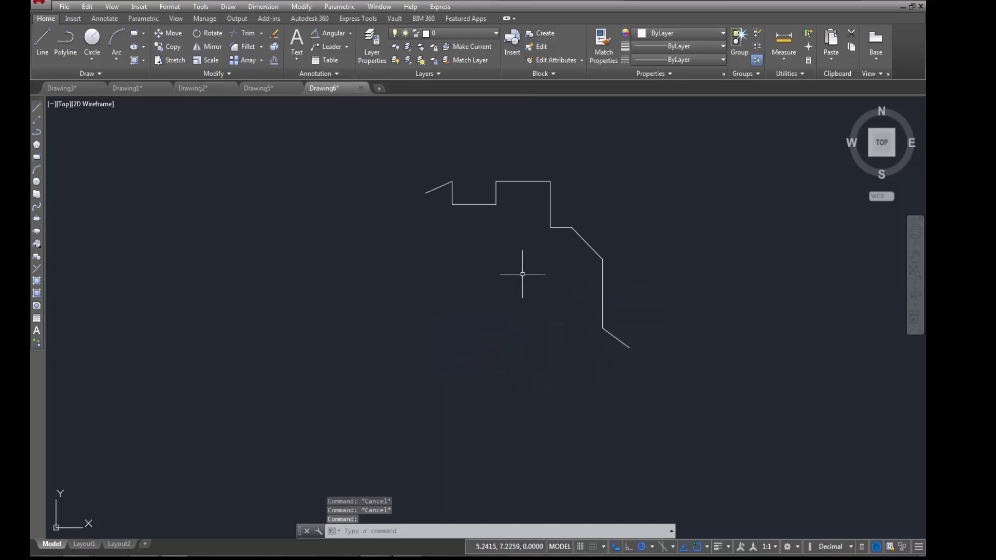
# - Start a line at the slanted line's end and draw a .75 segment at 145°
pyautogui.write('l')
pyautogui.press('Return')
pyautogui.click(628, 348)
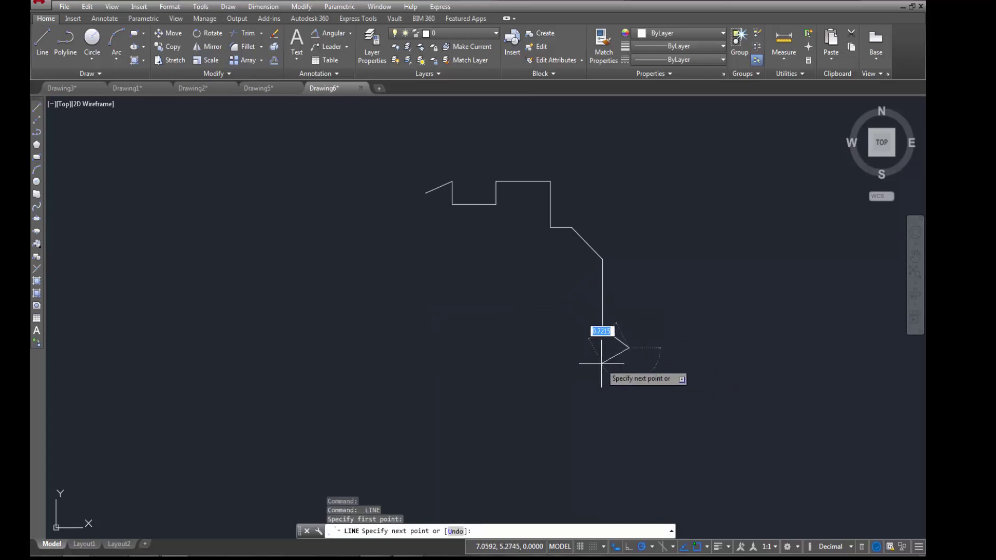
pyautogui.press('BackSpace')
pyautogui.write('.75')
pyautogui.press('Tab')
pyautogui.write('14')
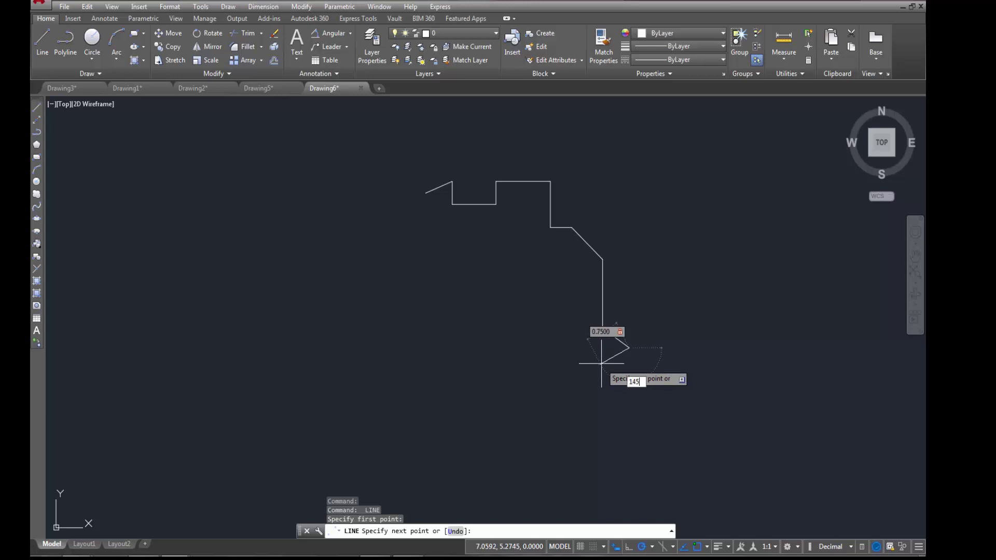
pyautogui.press('Return')
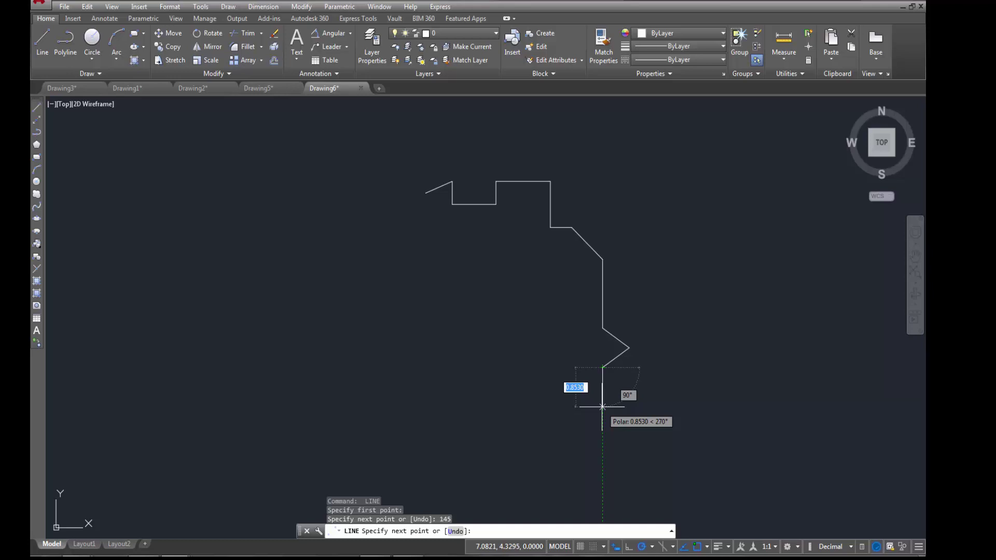
# - Continue the bottom edge: .50 down, 1.375 left, .625 up, 1.50 left, .625 down
pyautogui.write('.50')
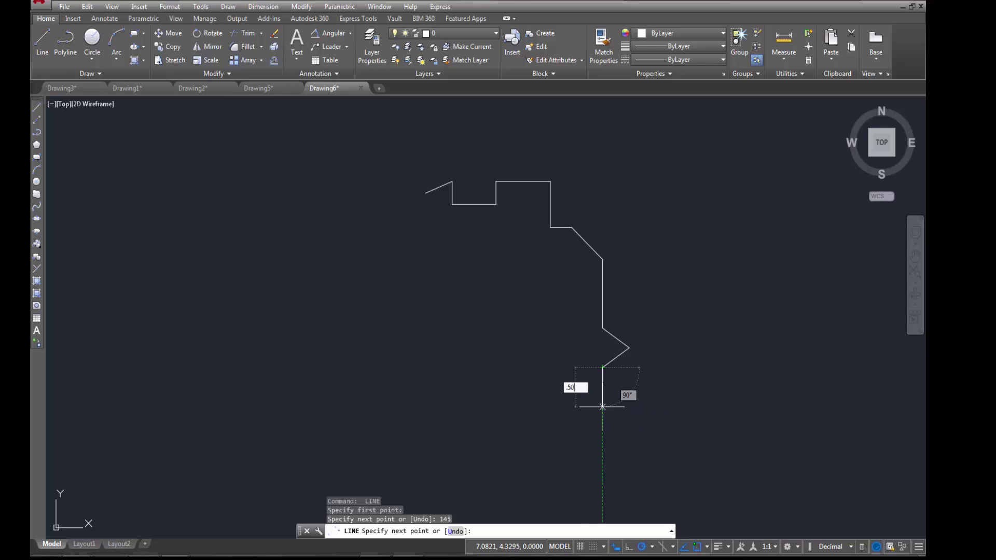
pyautogui.press('Return')
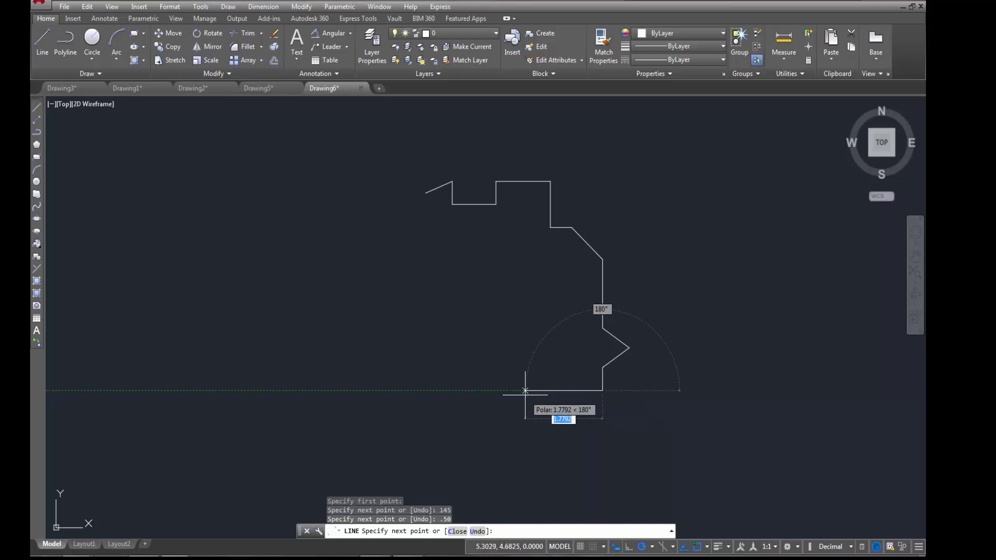
pyautogui.write('1.375')
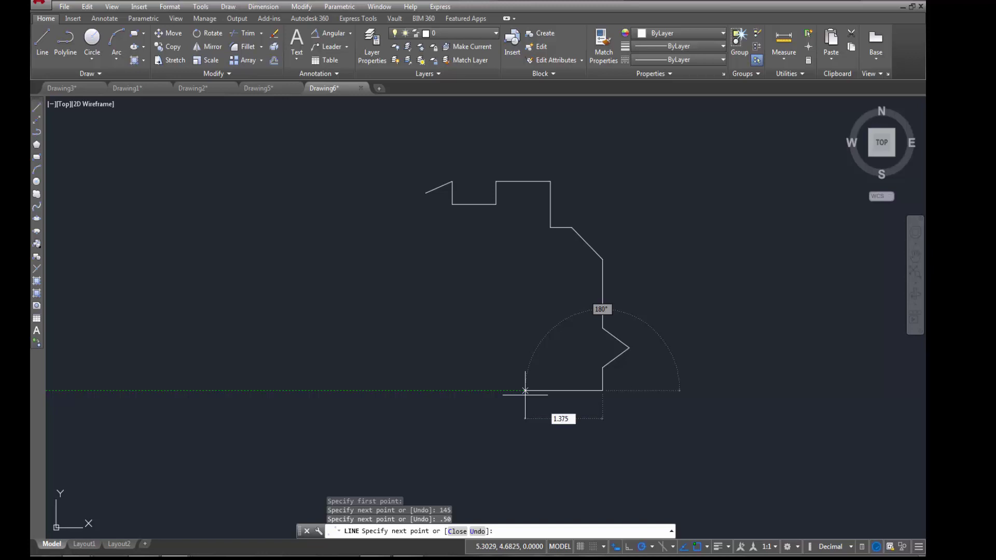
pyautogui.press('Return')
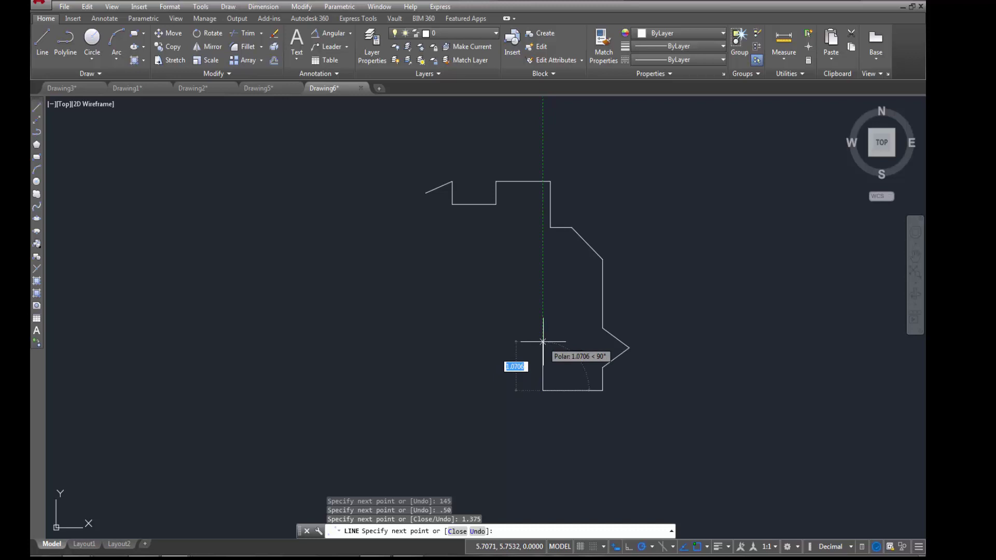
pyautogui.write('.625')
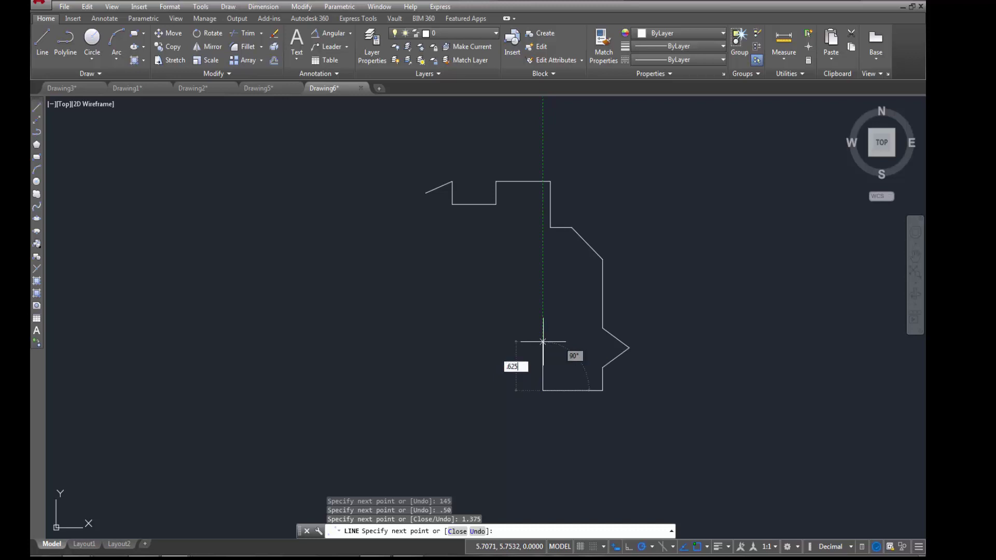
pyautogui.press('Return')
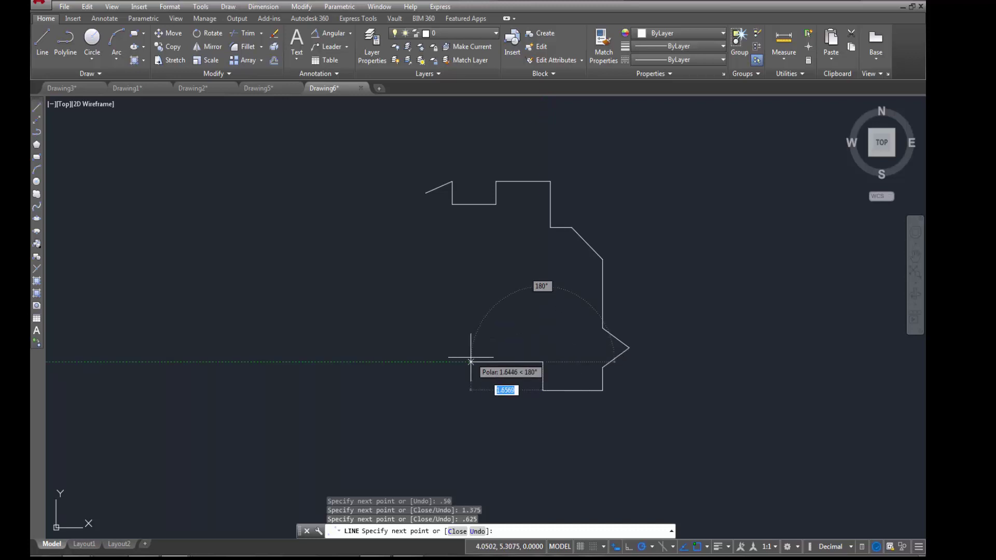
pyautogui.write('1.50')
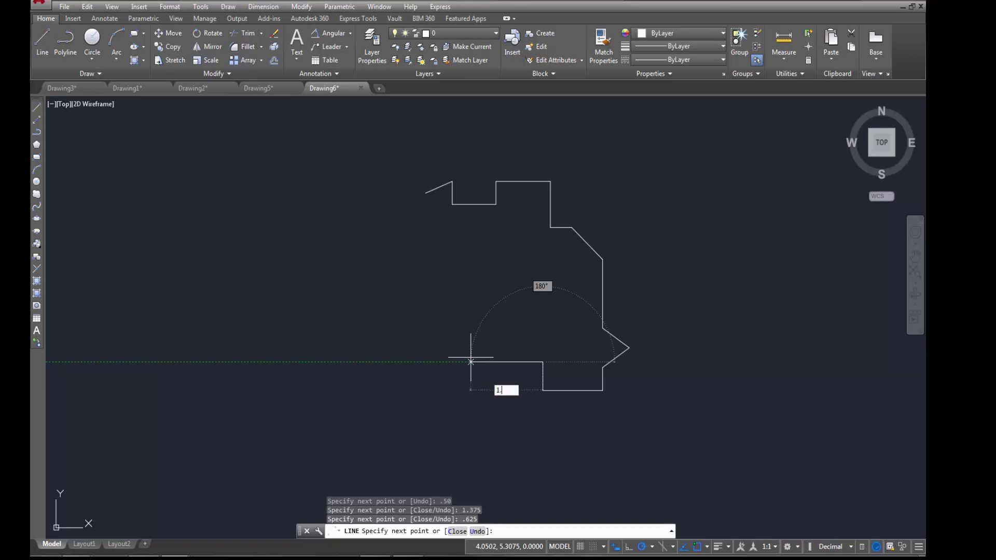
pyautogui.press('Return')
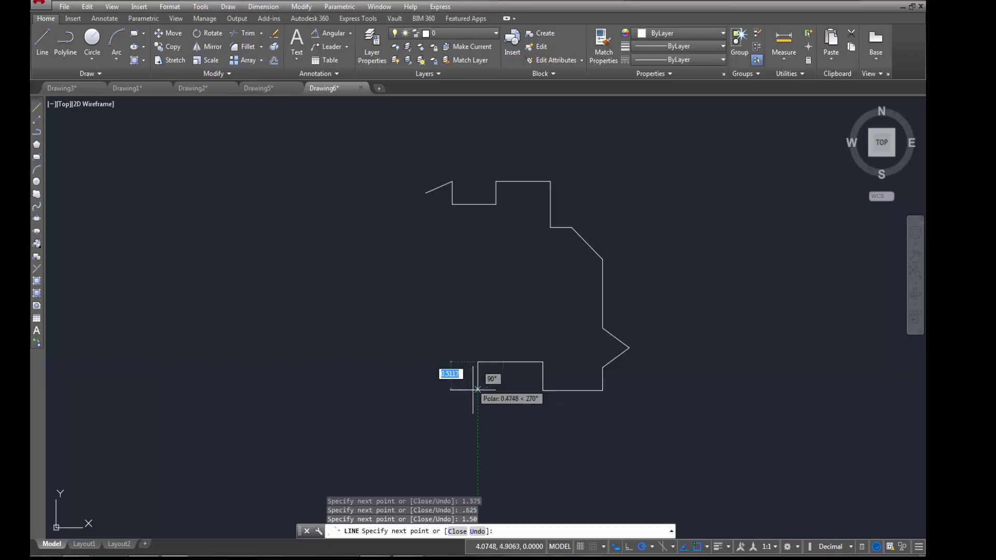
pyautogui.write('.625')
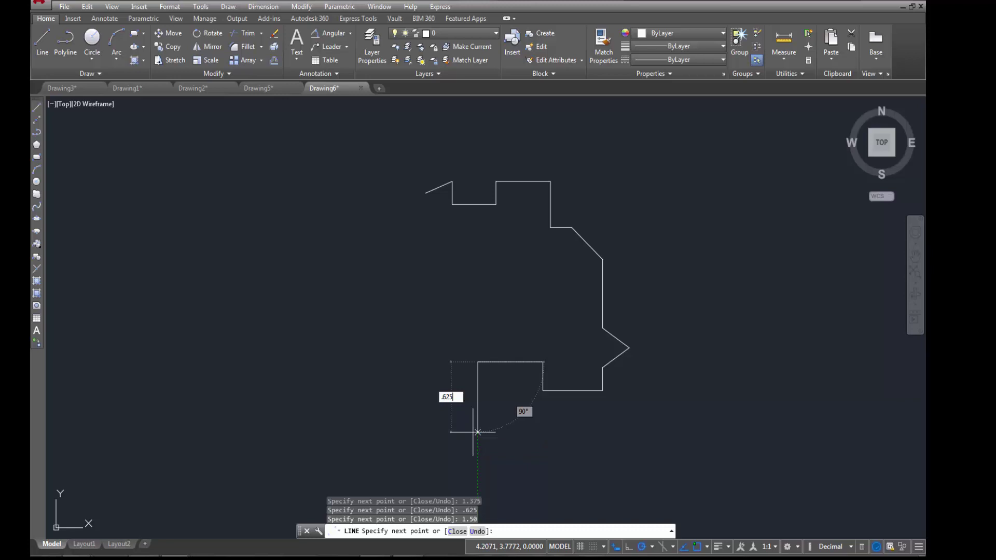
pyautogui.press('Return')
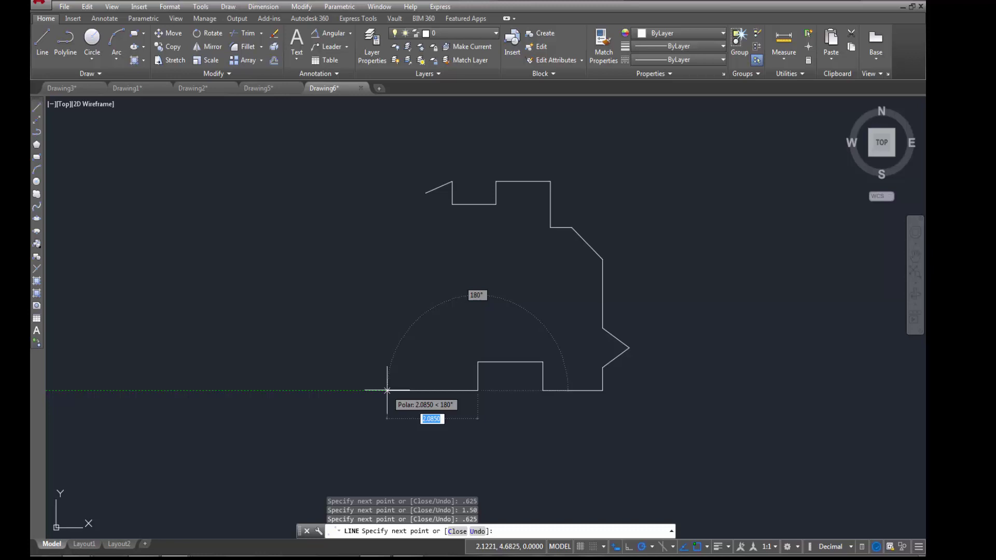
# - Add .375 left, .875 up, .75 left, .875 down, .5 left and 1.20 up
pyautogui.write('.')
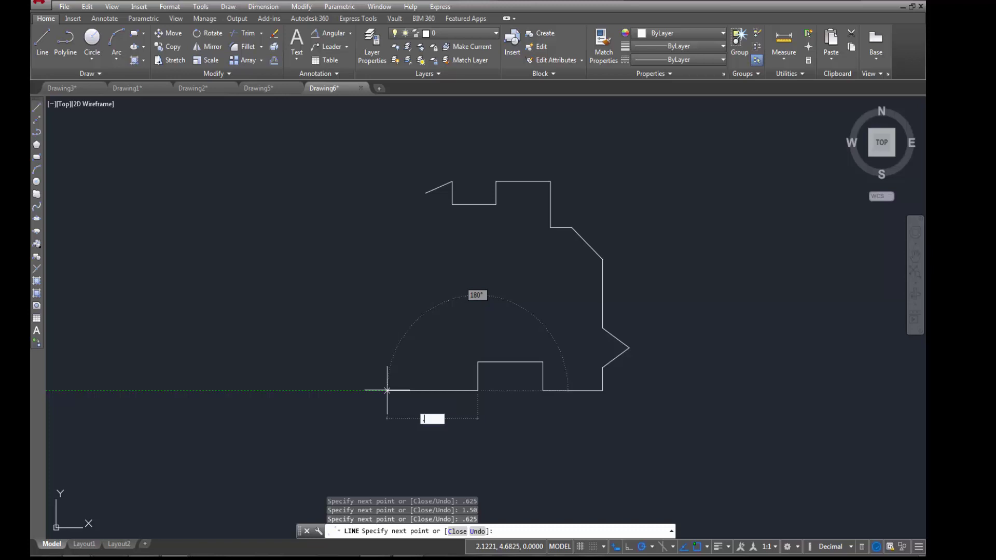
pyautogui.write('375')
pyautogui.press('Return')
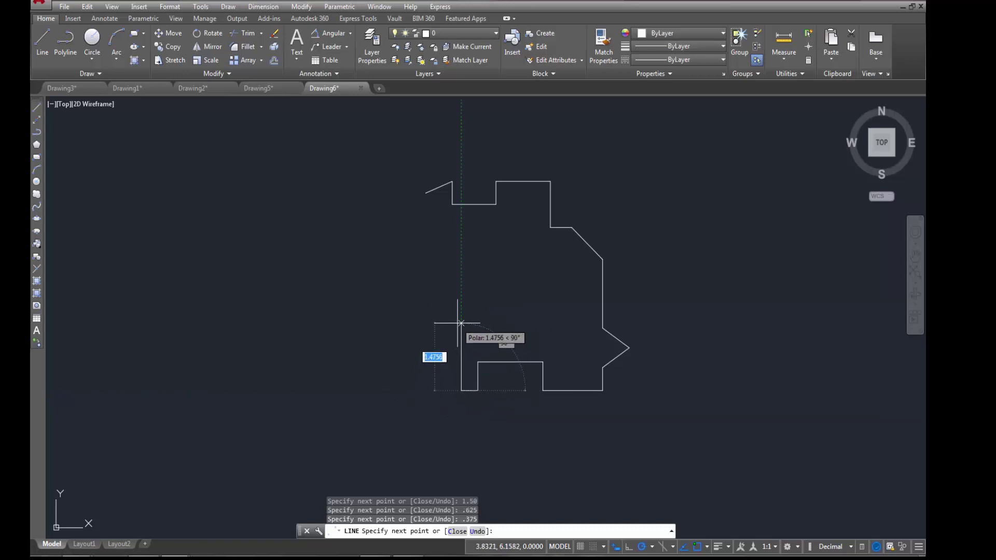
pyautogui.write('.875')
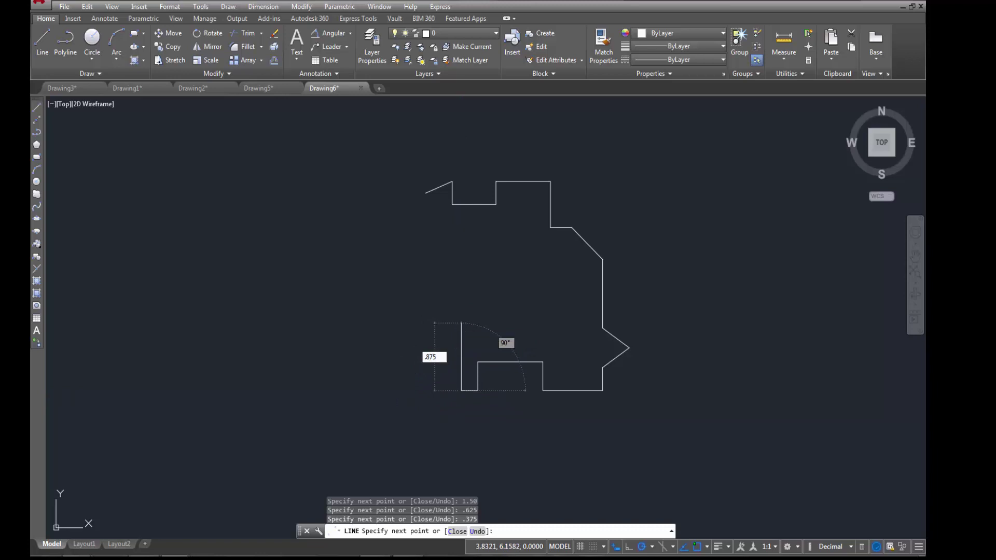
pyautogui.press('Return')
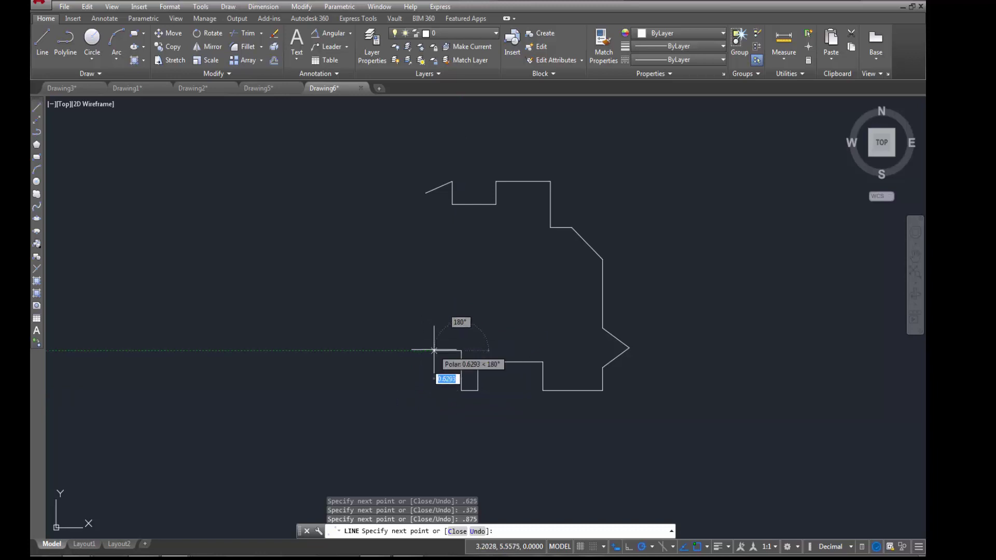
pyautogui.write('.75')
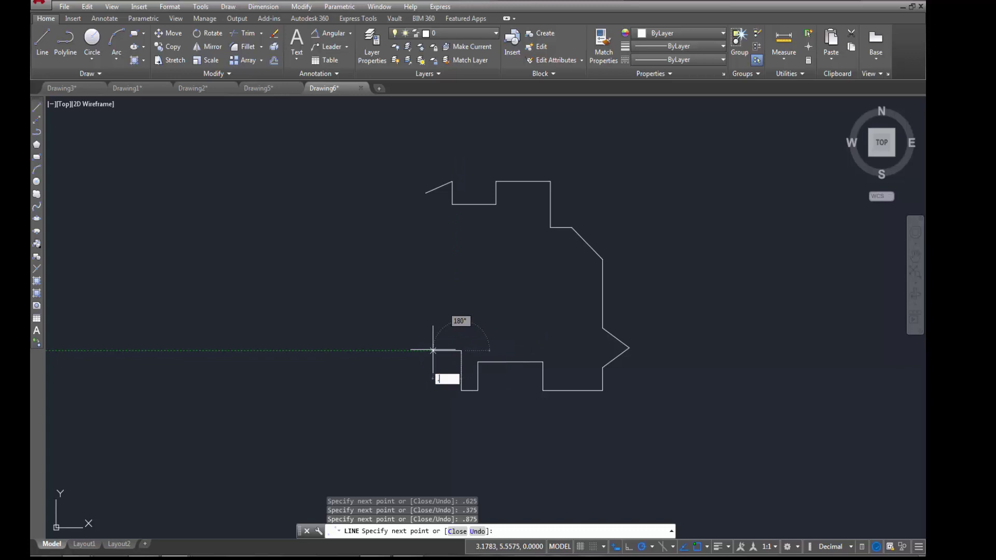
pyautogui.press('Return')
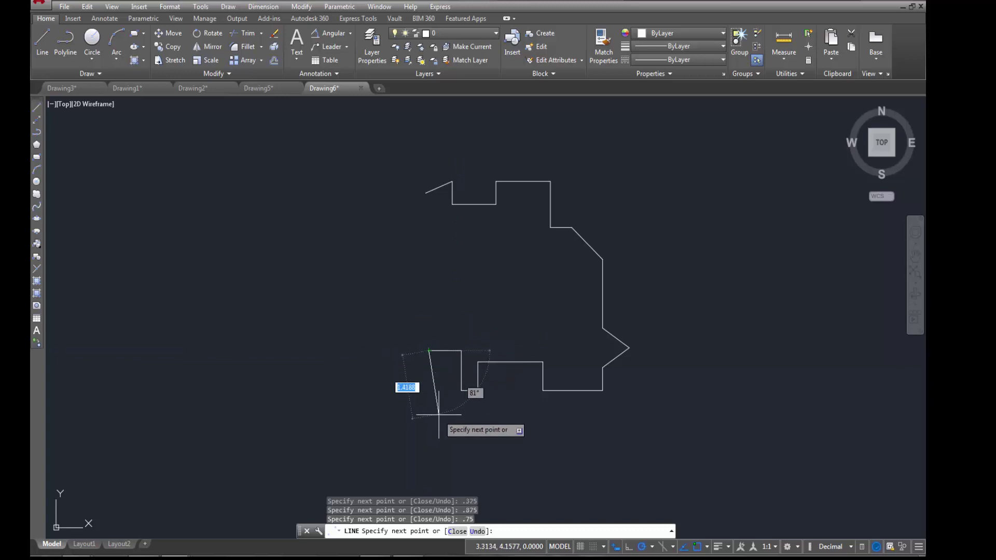
pyautogui.write('.875')
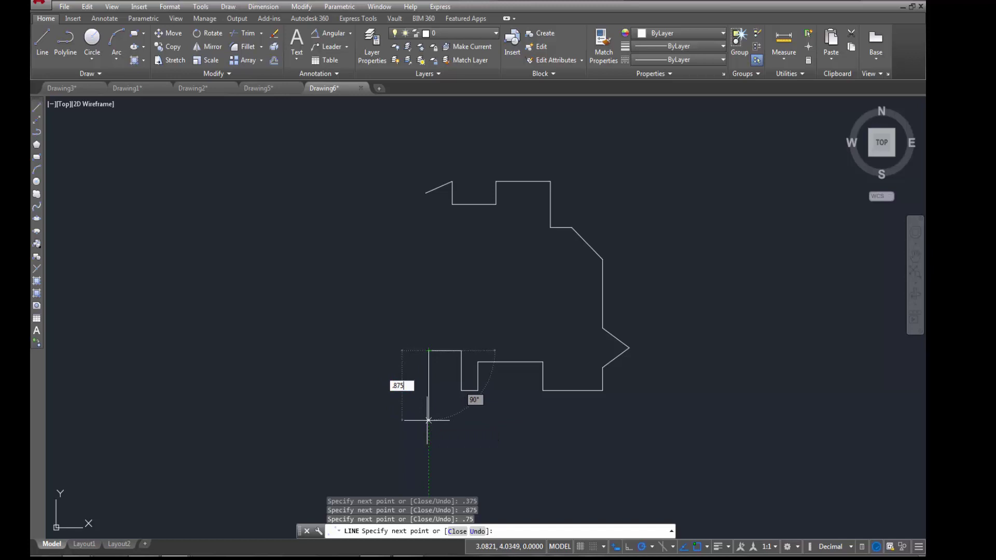
pyautogui.press('Return')
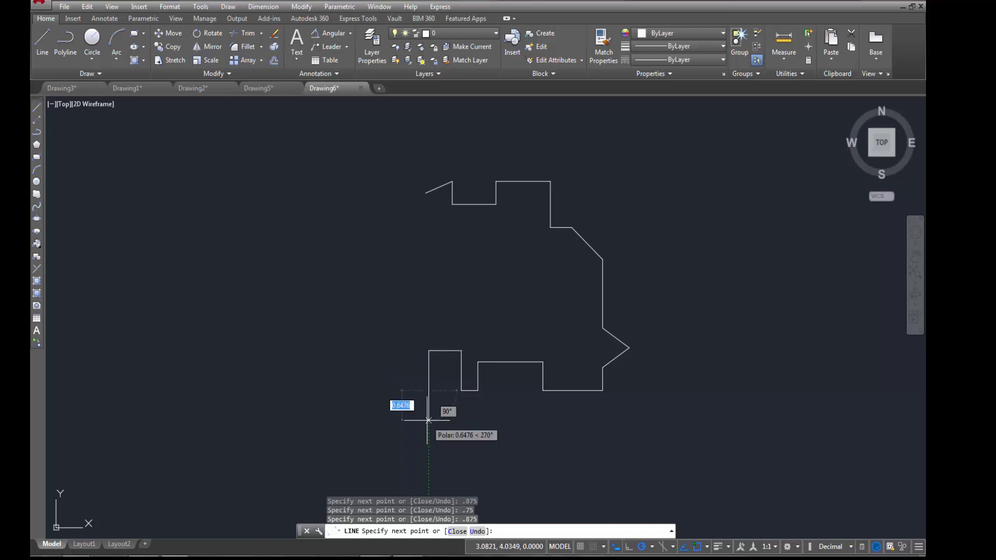
pyautogui.write('.')
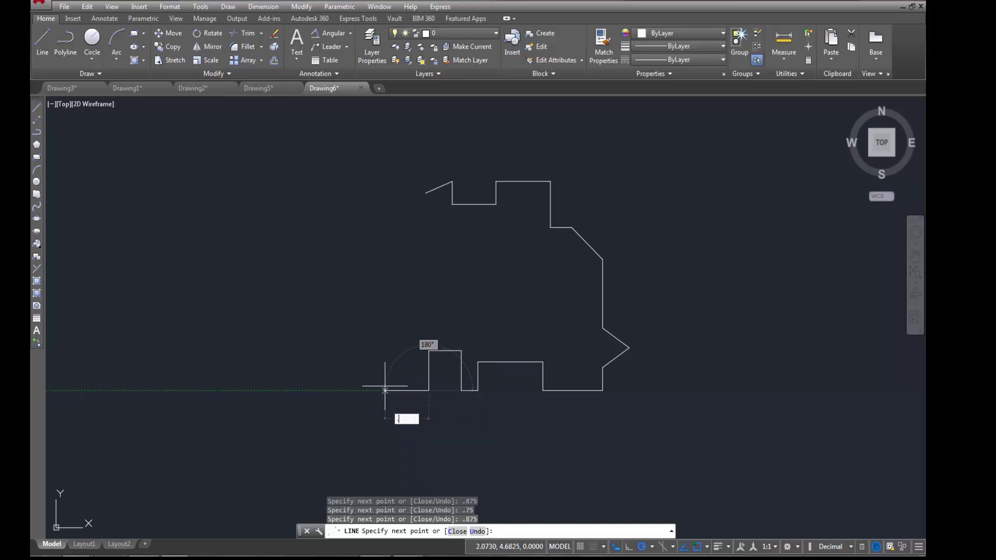
pyautogui.write('5')
pyautogui.press('Return')
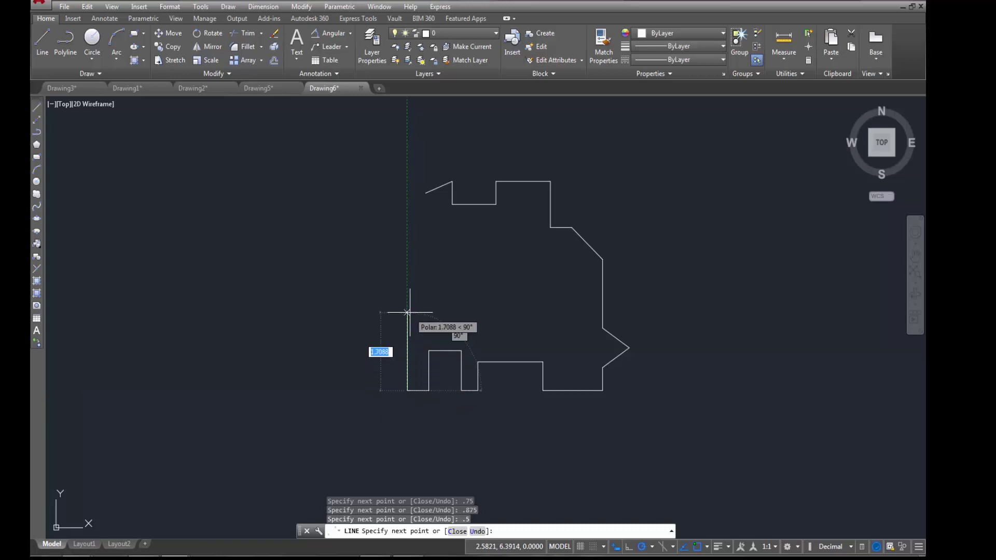
pyautogui.write('1.20')
pyautogui.press('Return')
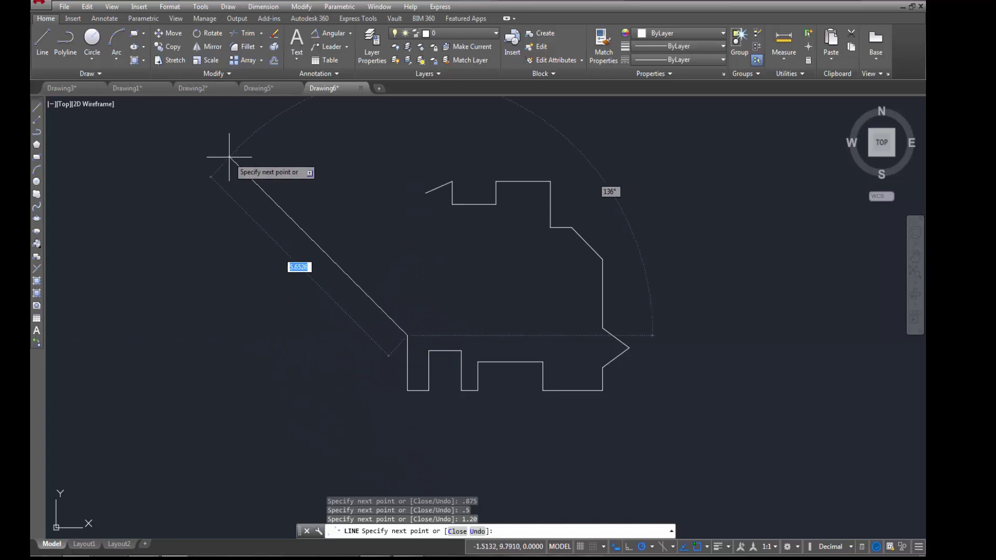
# - End the line and zoom Drawing2 onto the 142°/38° supplementary angle example
pyautogui.press('Escape')
pyautogui.click(129, 89)
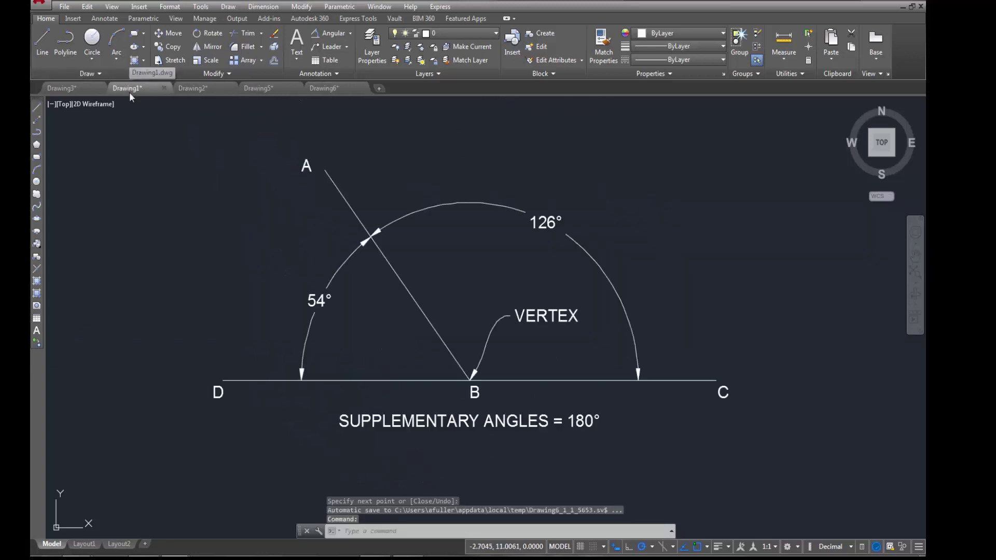
pyautogui.click(213, 89)
pyautogui.scroll(-6, 277, 294)
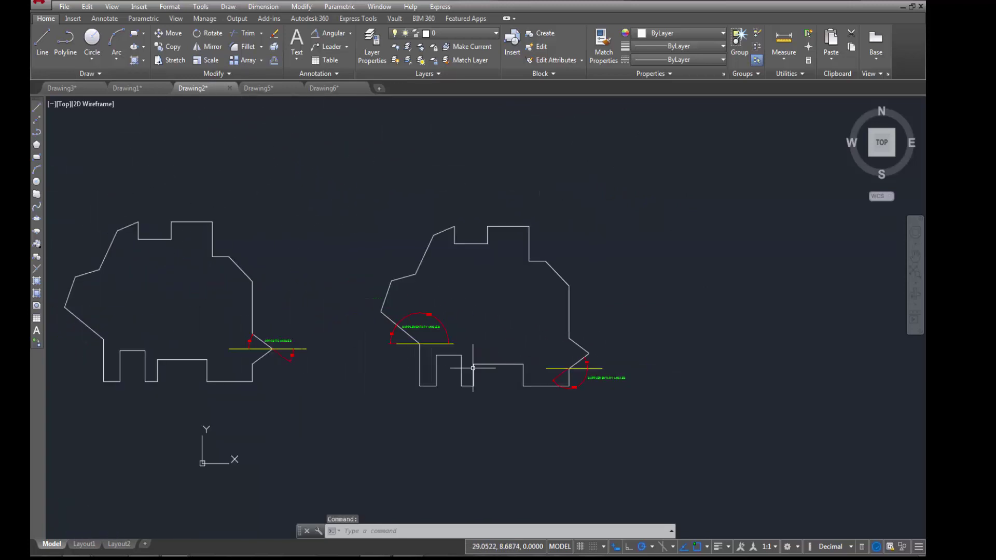
pyautogui.moveTo(311, 368); pyautogui.dragTo(434, 368, button='middle')
pyautogui.scroll(5, 547, 351)
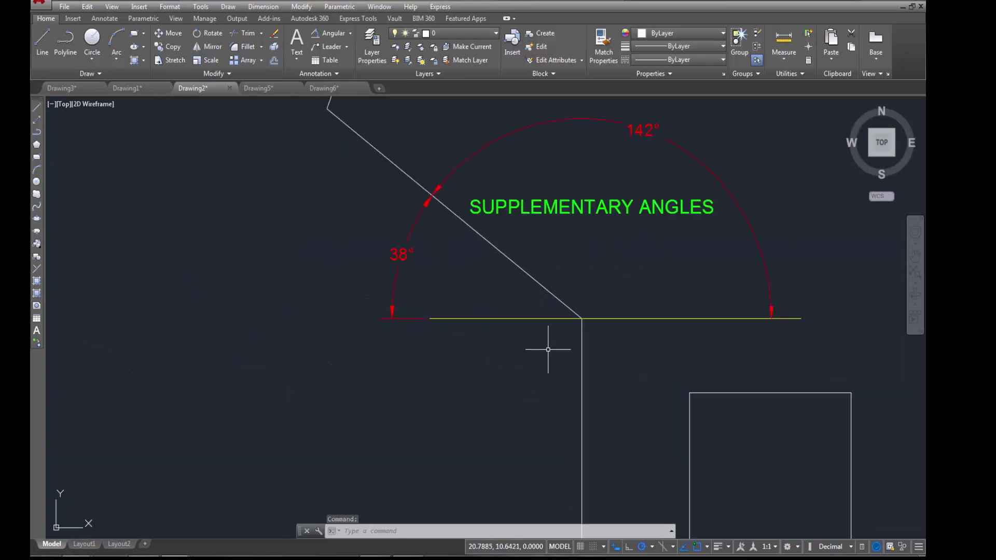
pyautogui.moveTo(546, 349); pyautogui.dragTo(507, 419, button='middle')
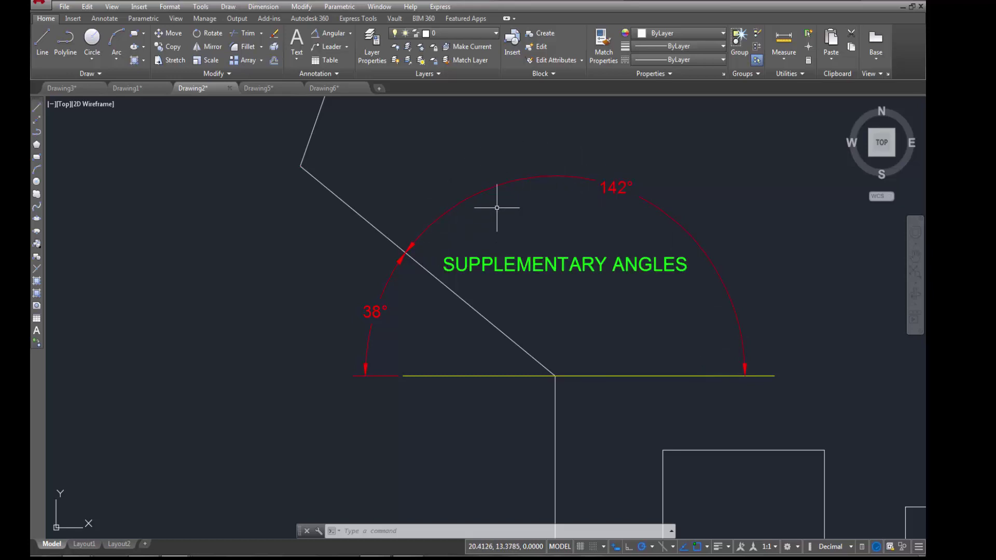
# - In Drawing6, draw a 150-long line at 142° from the left edge's top, then undo it
pyautogui.click(322, 88)
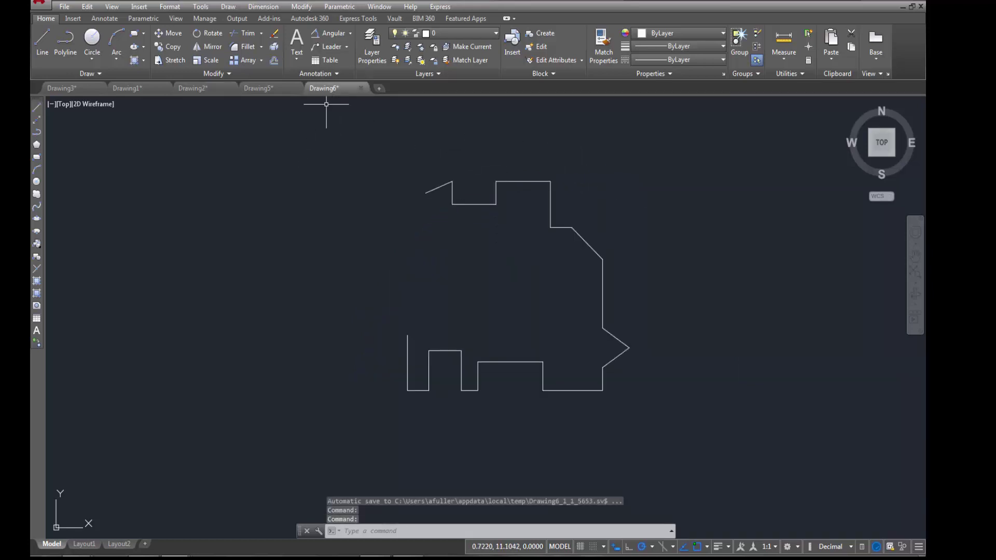
pyautogui.write('l')
pyautogui.press('Return')
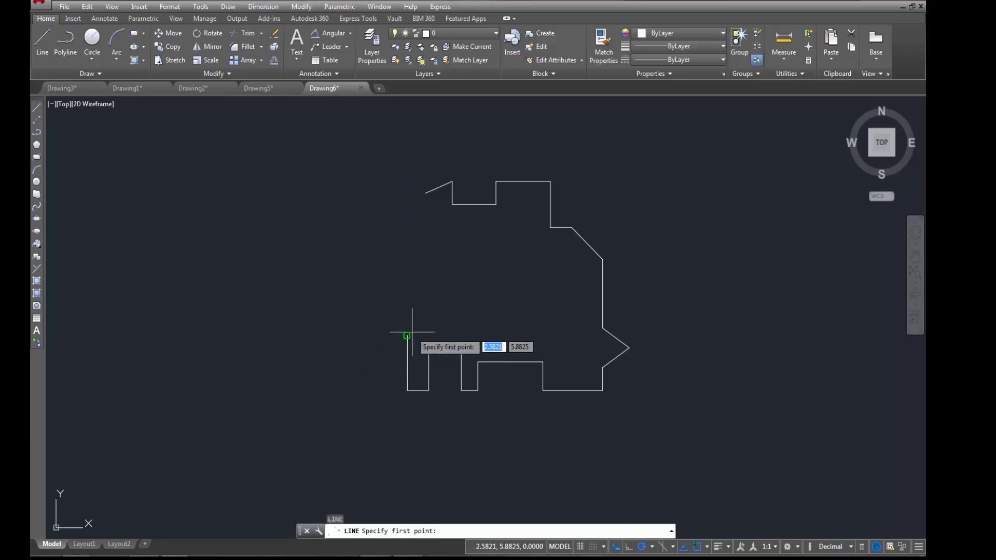
pyautogui.click(407, 336)
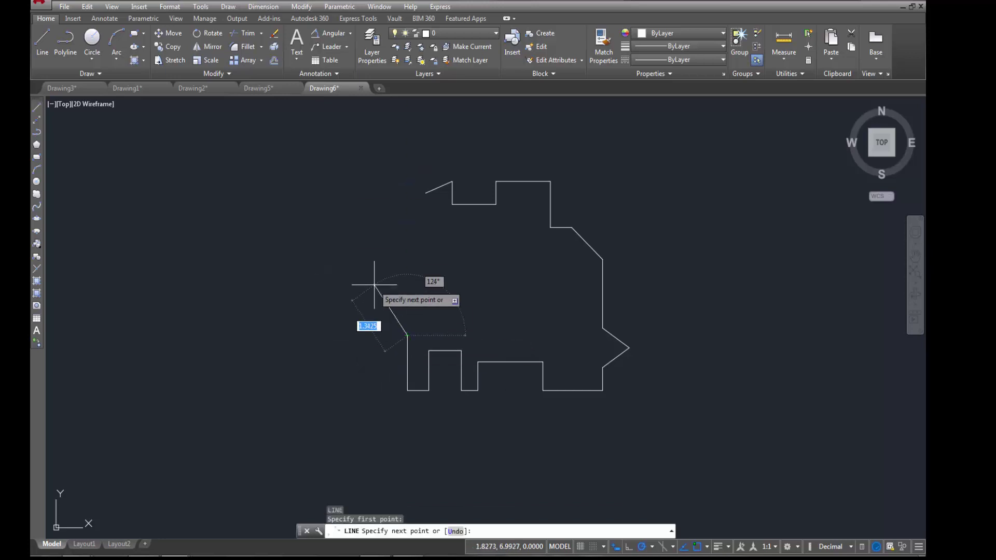
pyautogui.write('150')
pyautogui.press('Tab')
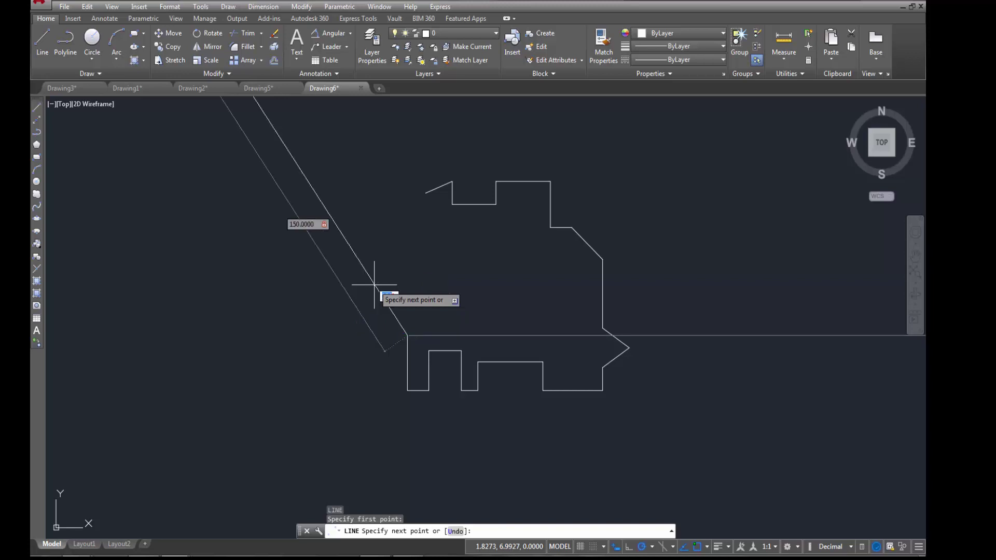
pyautogui.write('142')
pyautogui.press('Return')
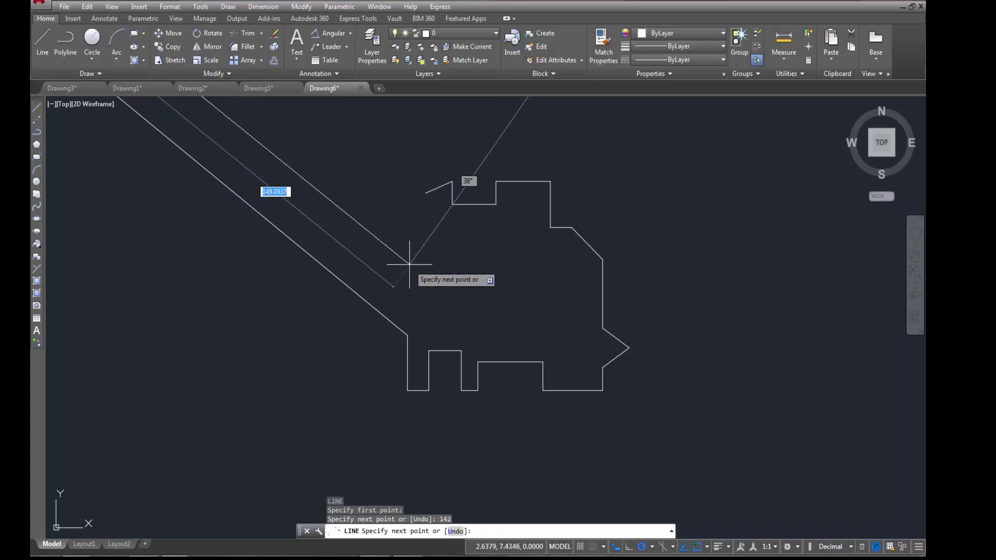
pyautogui.press('Escape')
pyautogui.write('u')
pyautogui.press('Return')
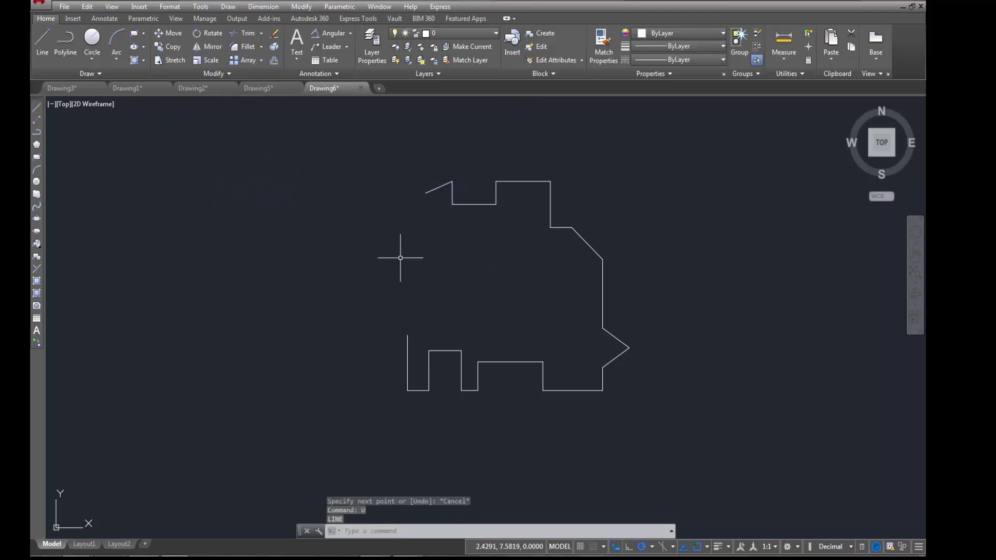
# - Redraw the line at 1.50 length and 142° from the top of the left vertical edge
pyautogui.write('l')
pyautogui.press('Return')
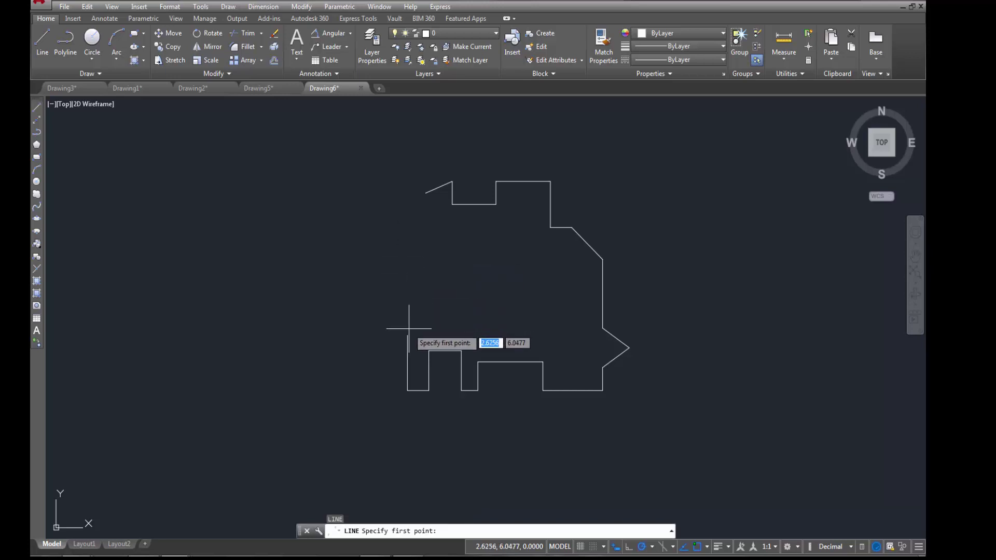
pyautogui.click(407, 335)
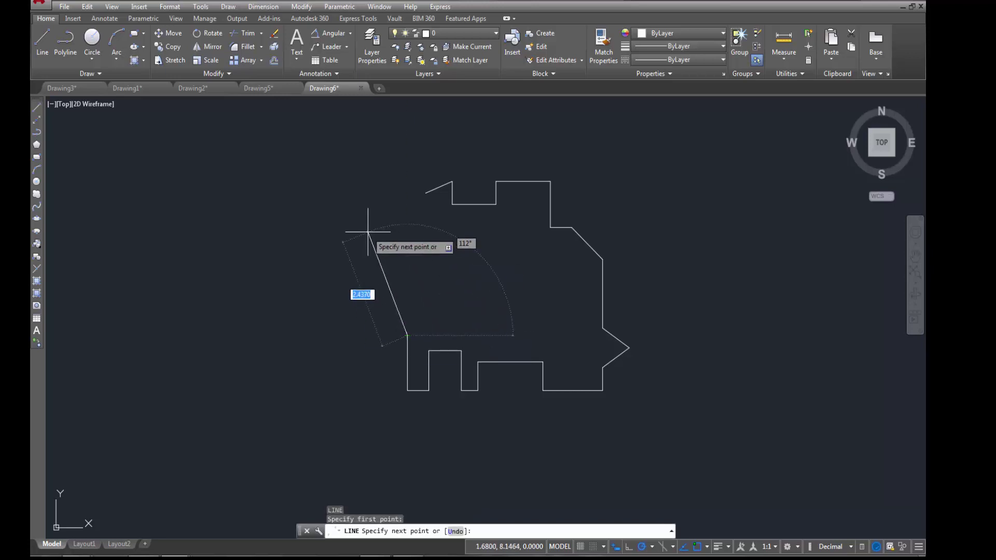
pyautogui.write('1.50')
pyautogui.press('Tab')
pyautogui.write('142')
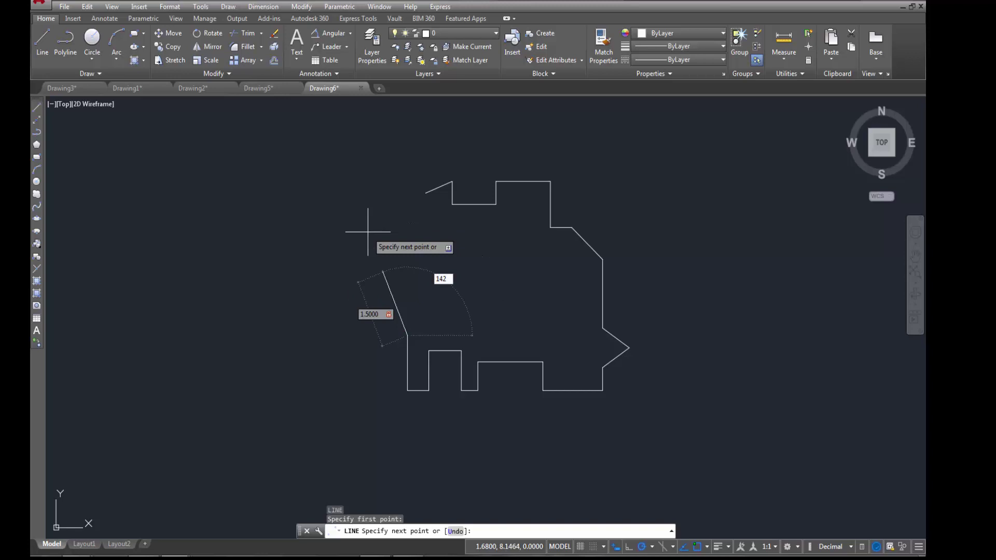
pyautogui.press('Return')
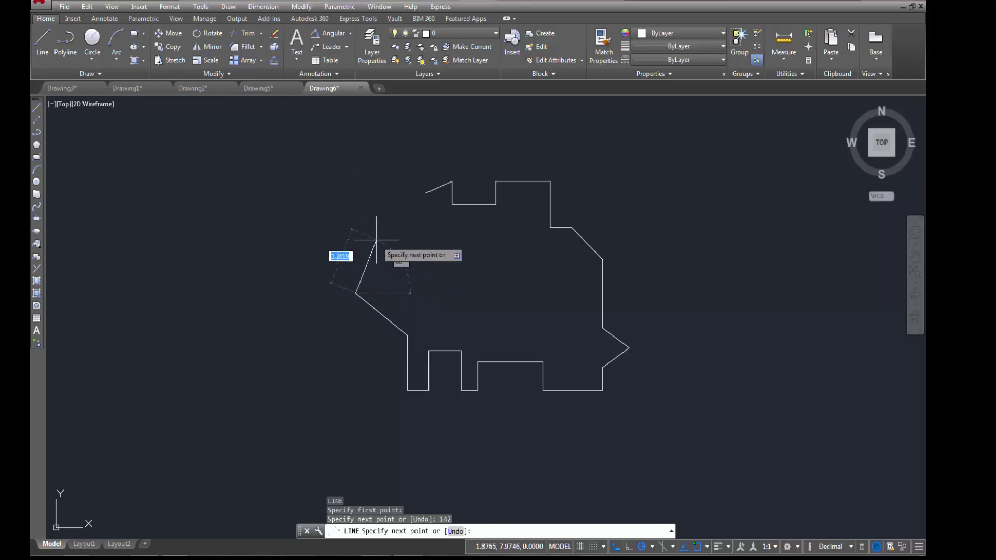
# - With Ortho on, add a segment offset @.325,.875 from the diagonal's end
pyautogui.press('F8')
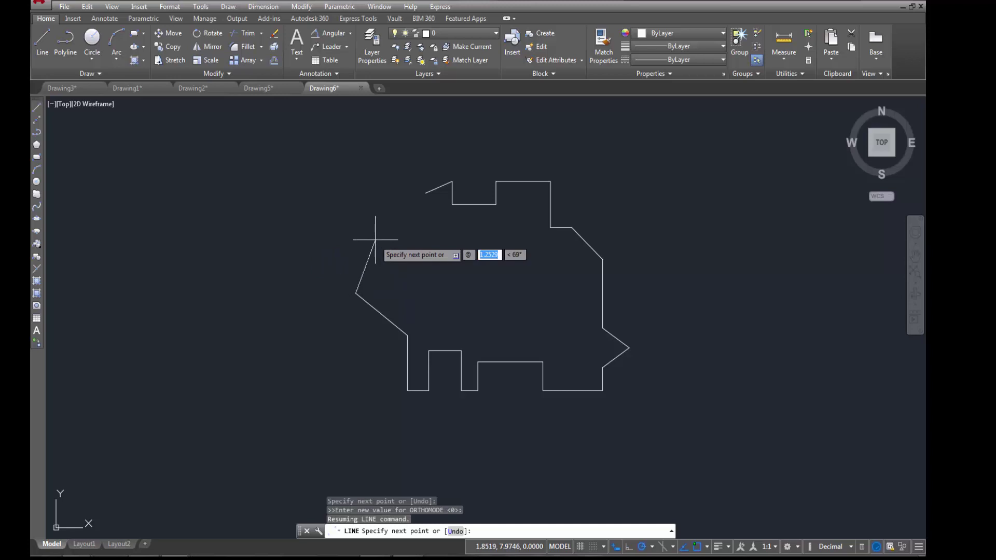
pyautogui.write('.325')
pyautogui.press('Tab')
pyautogui.write('.875')
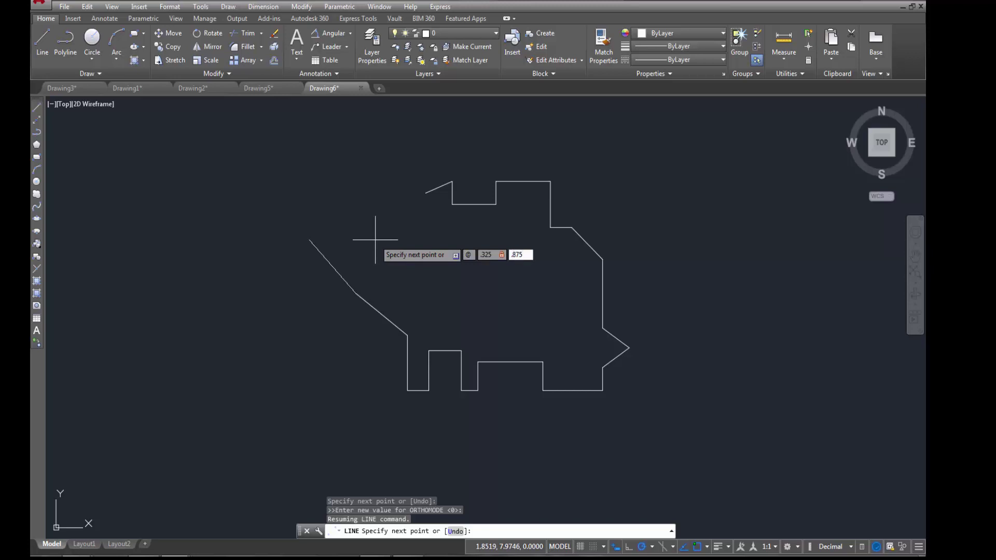
pyautogui.press('Return')
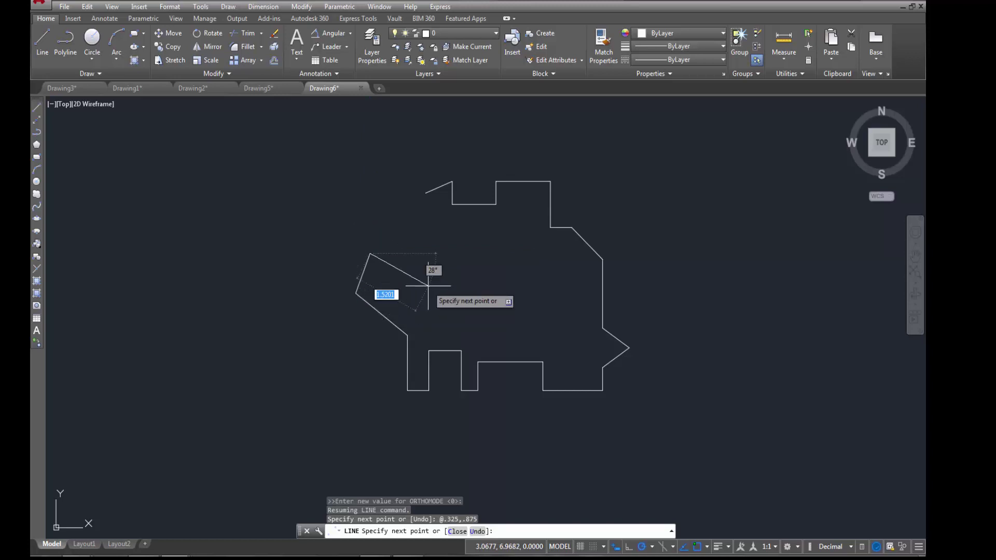
# - Continue with a 0.75-long segment at 15°
pyautogui.write('.75')
pyautogui.press('Tab')
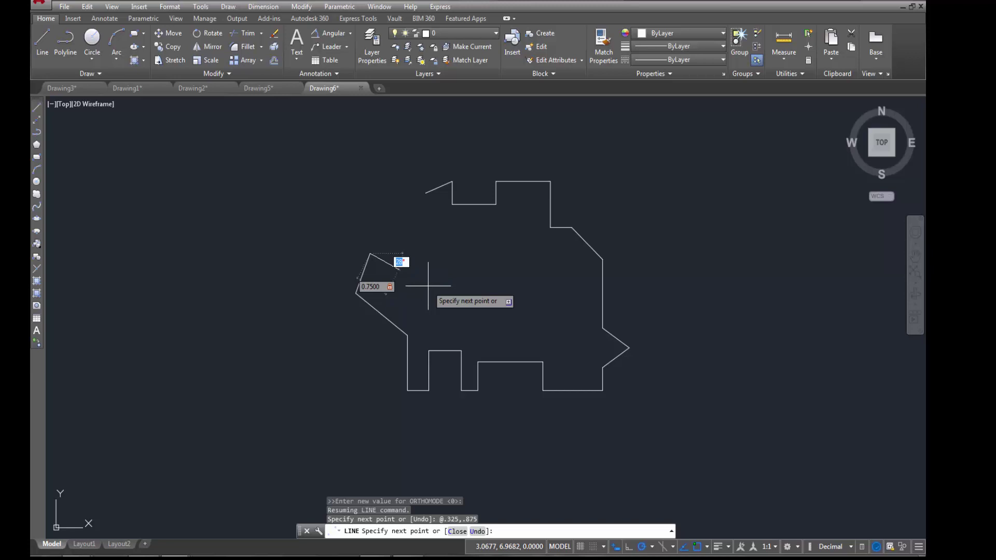
pyautogui.write('150')
pyautogui.press('BackSpace')
pyautogui.press('Return')
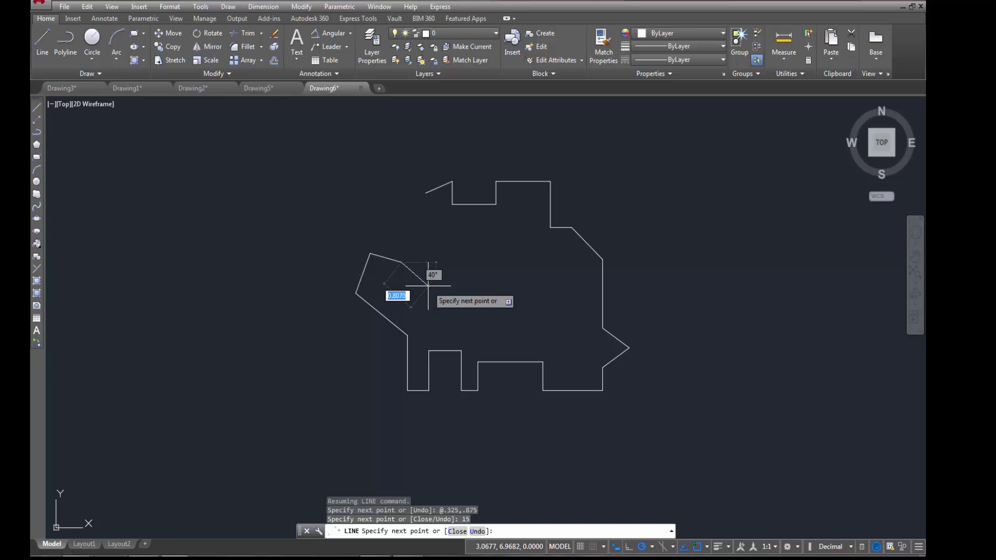
# - Undo the misdrawn segment and redraw it as 0.75 at 15°
pyautogui.write('u')
pyautogui.press('Return')
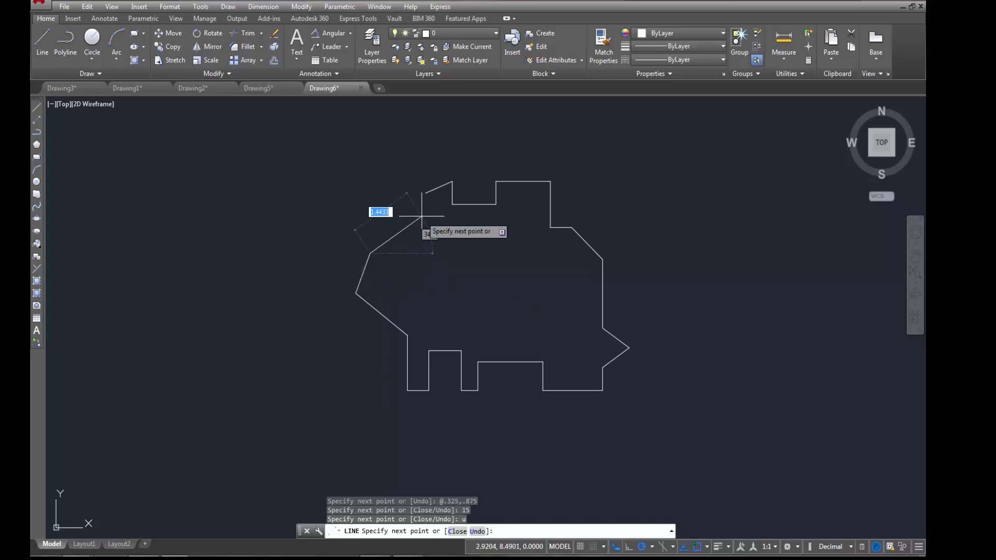
pyautogui.write('.75')
pyautogui.press('Tab')
pyautogui.write('15')
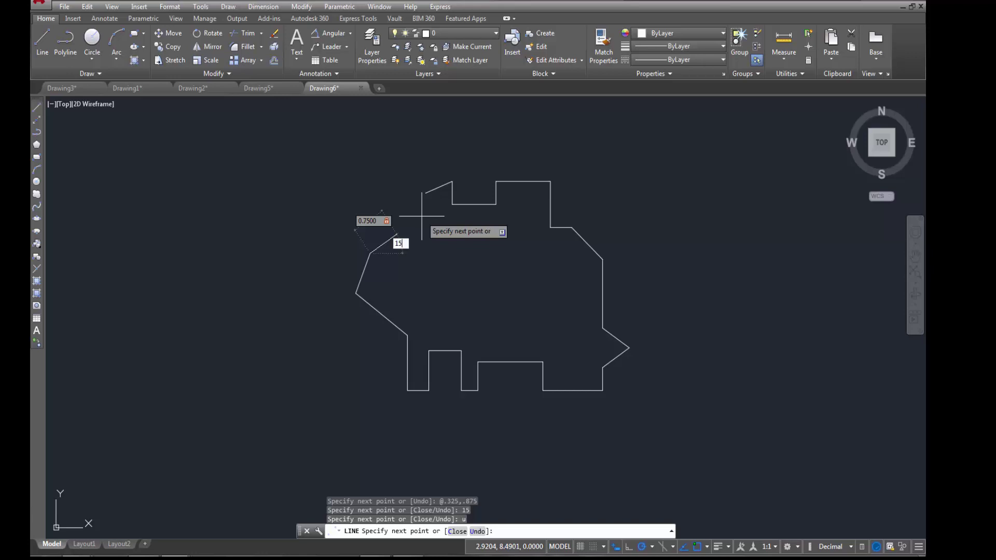
pyautogui.press('Return')
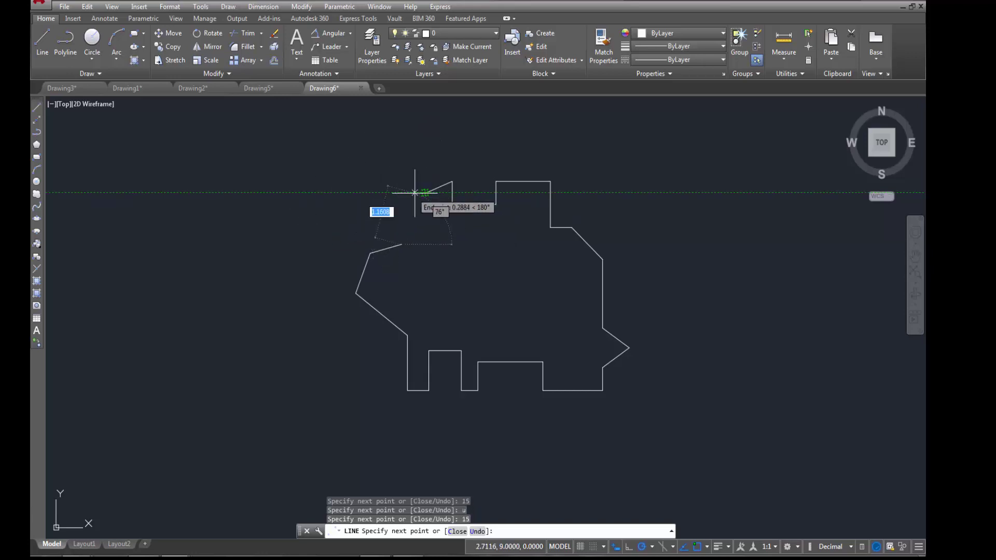
# - Close the outline back at the 3,9 start point and end the LINE command
pyautogui.click(425, 193)
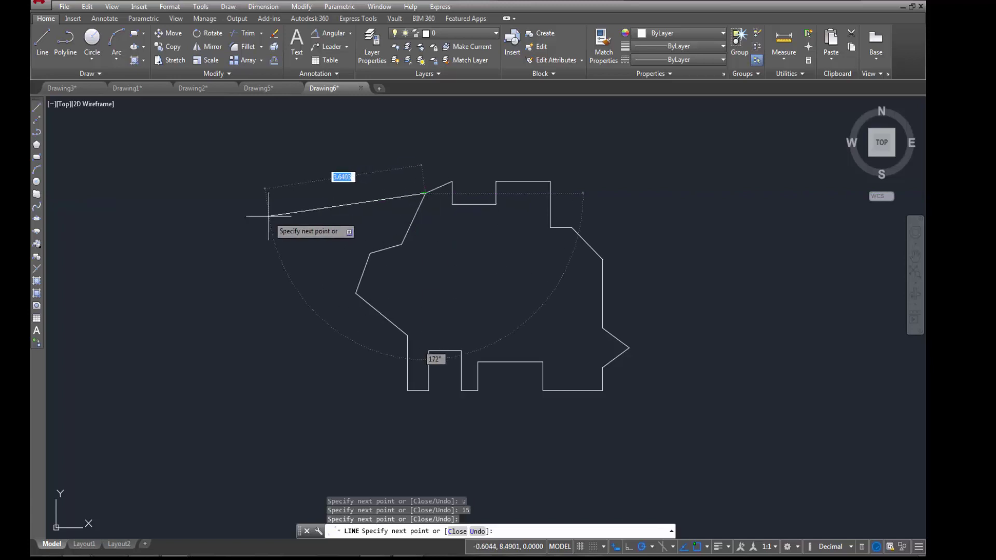
pyautogui.press('Return')
pyautogui.moveTo(237, 249); pyautogui.dragTo(214, 253, button='middle')
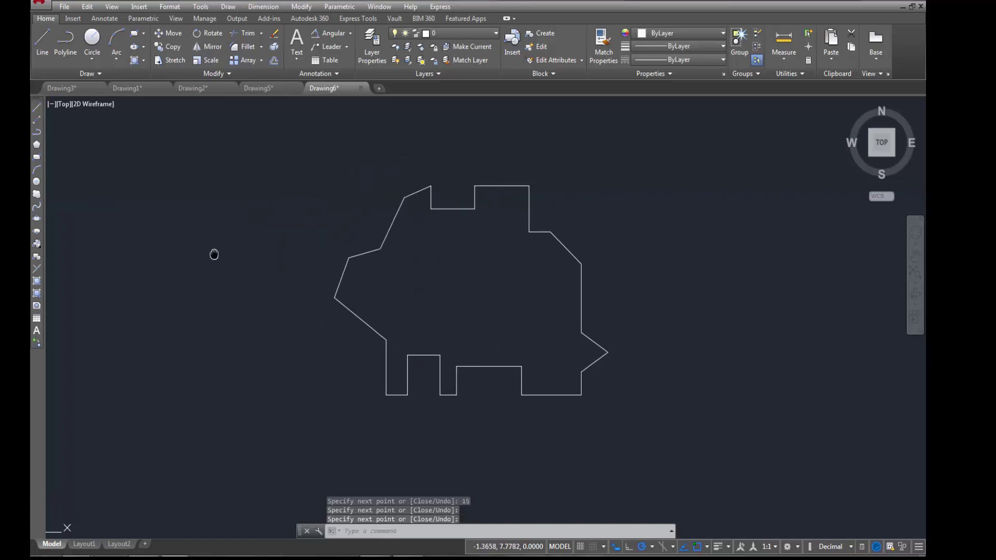